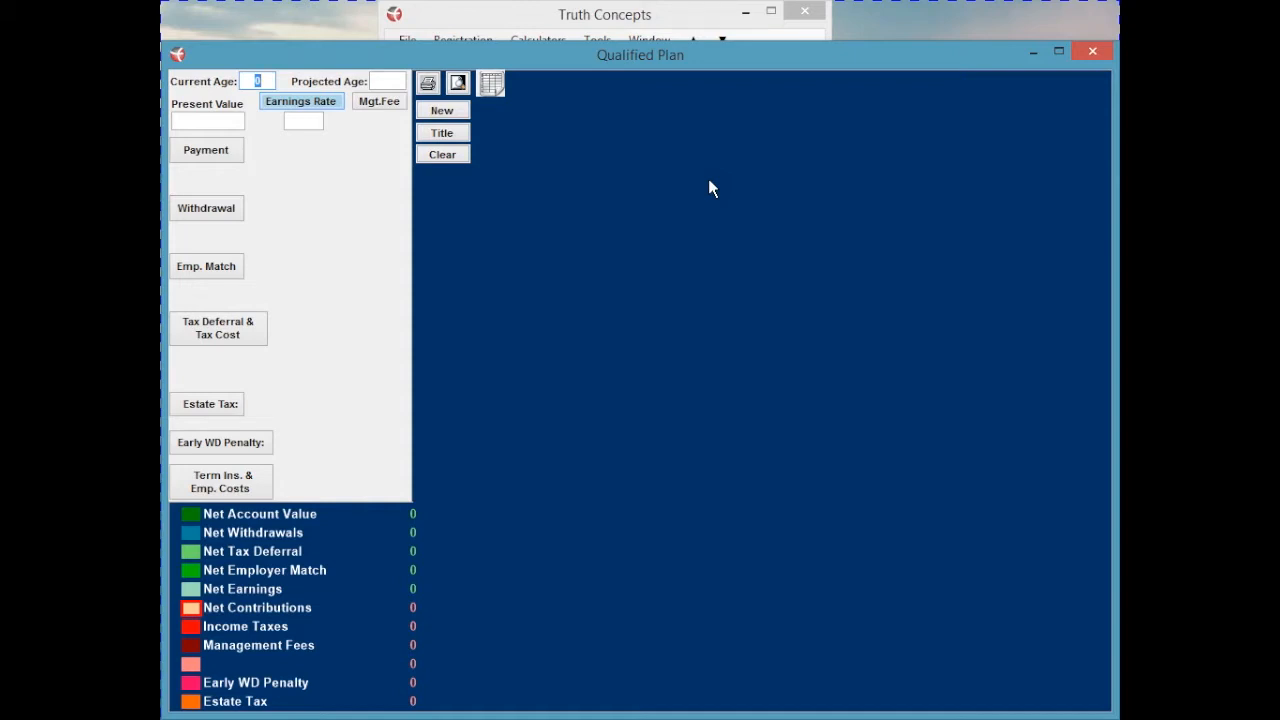
- Set the current age to 35, projected age to 65, present value to 100,000 and earnings rate to 8%
text(35)
key(Tab)
text(7)
key(BackSpace)
text(65)
key(Tab)
text(100000)
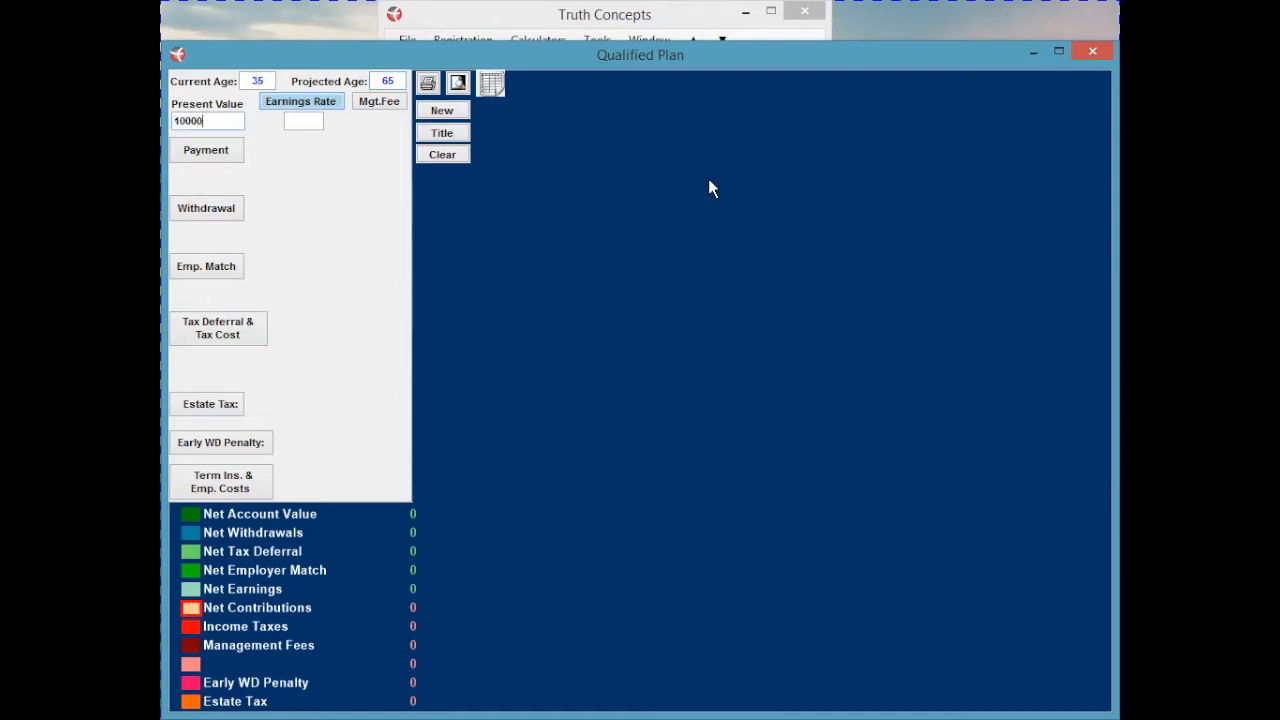
key(Tab)
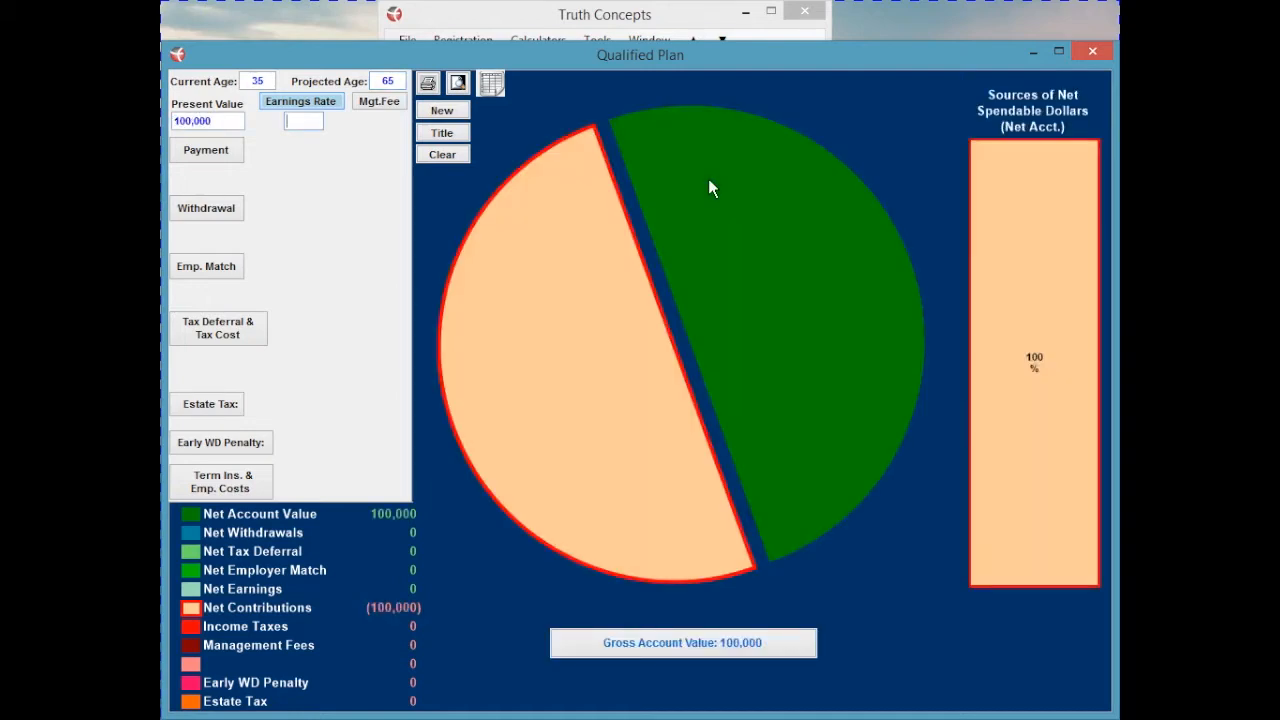
text(8)
key(Tab)
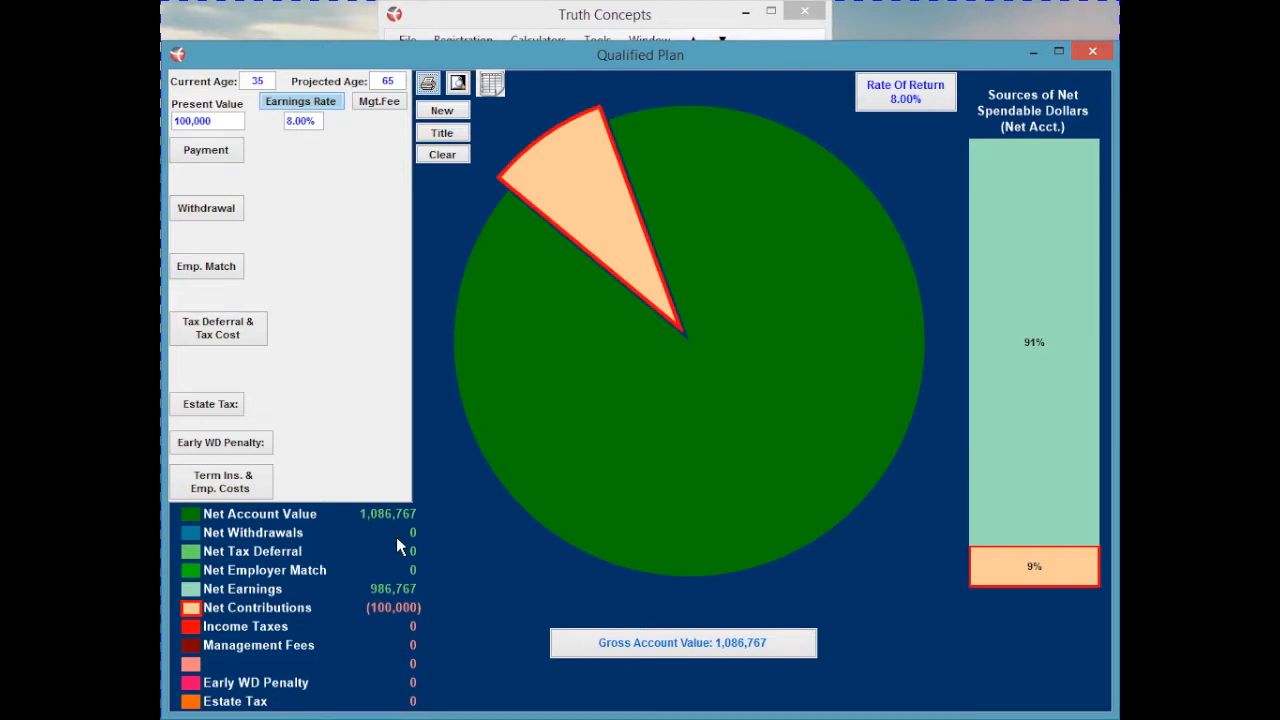
- Add a payment of 17,500 per year to the plan
click(206, 152)
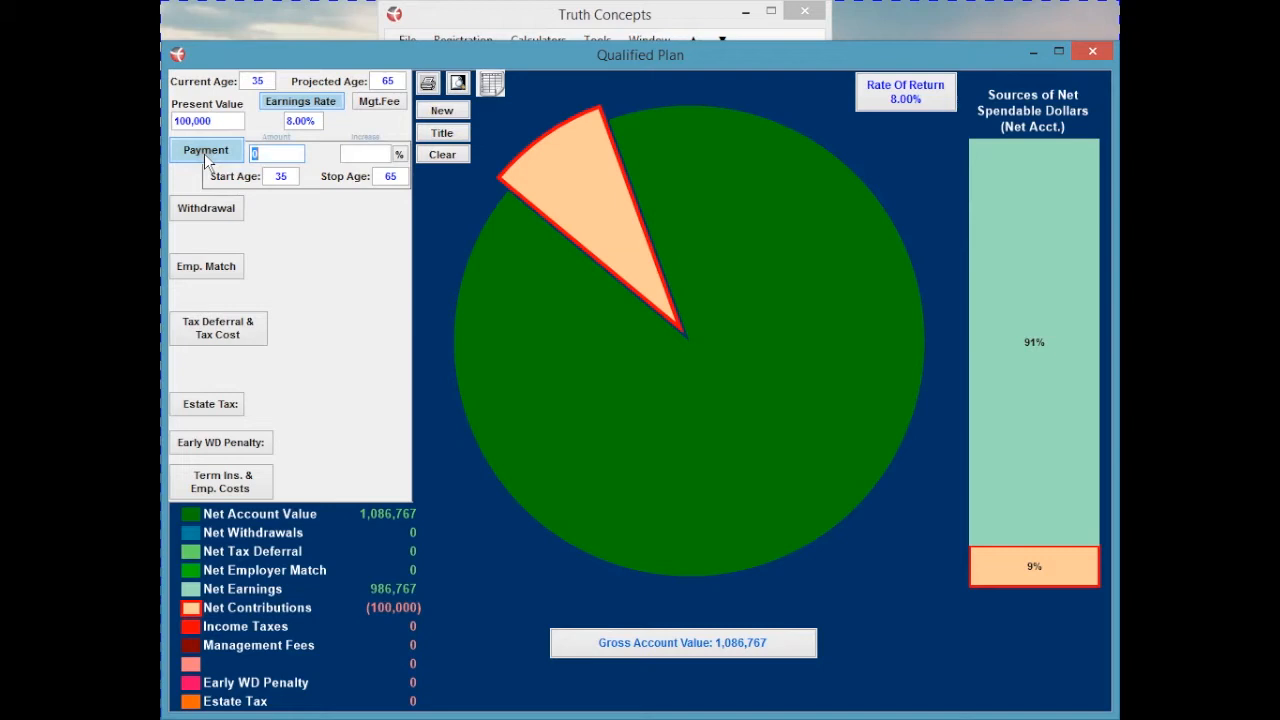
text(17500)
key(Tab)
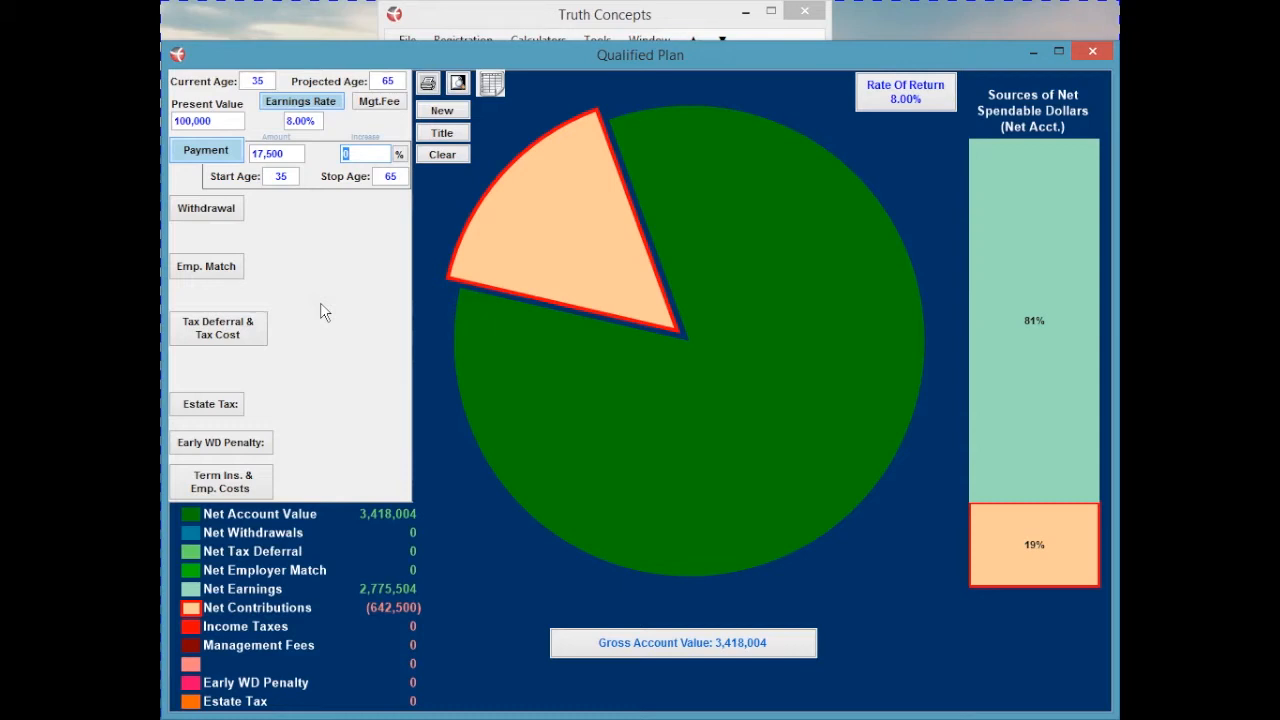
- Add a 50% employer match with a maximum matched contribution of $3,000
click(225, 268)
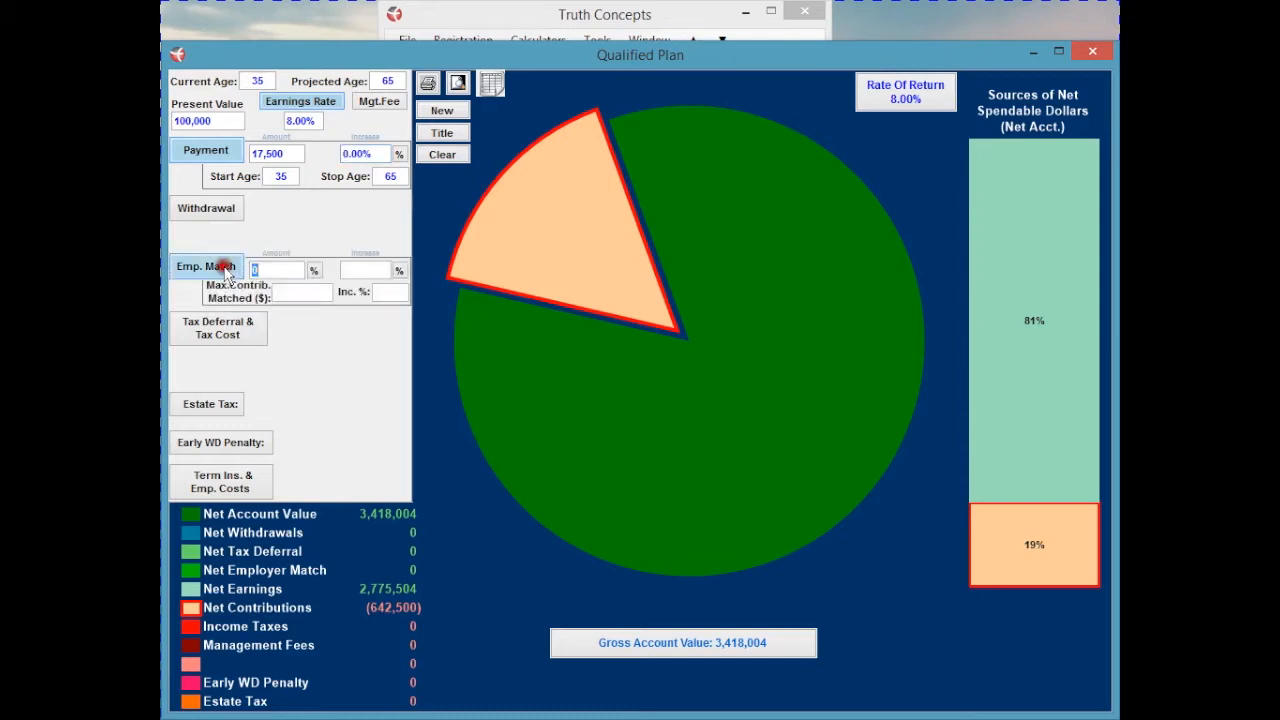
text(50)
key(Tab)
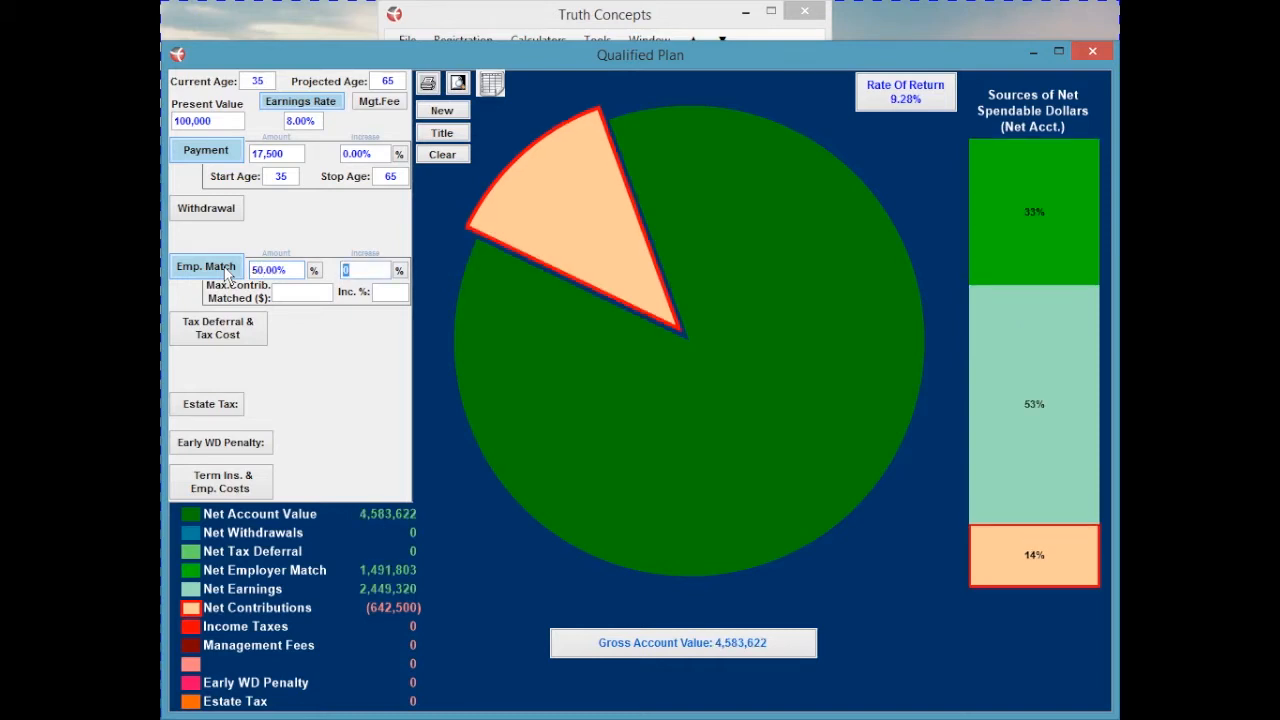
key(Tab)
text(3000)
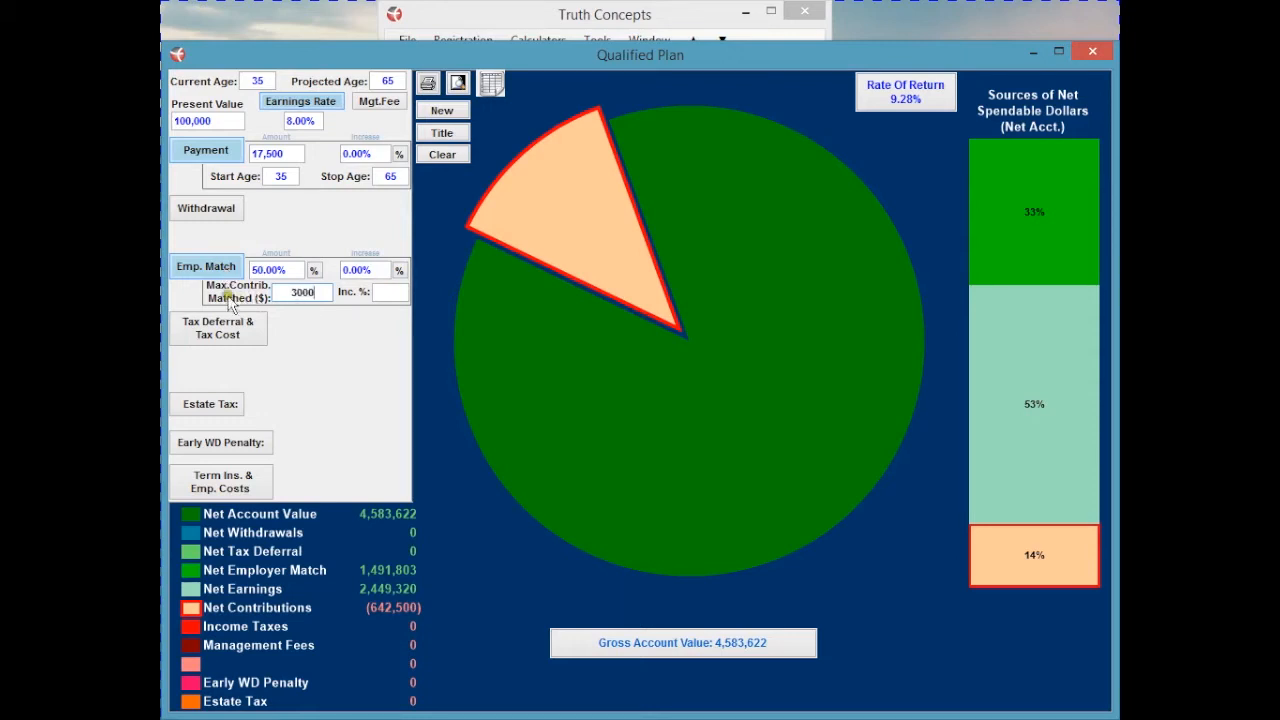
key(Tab)
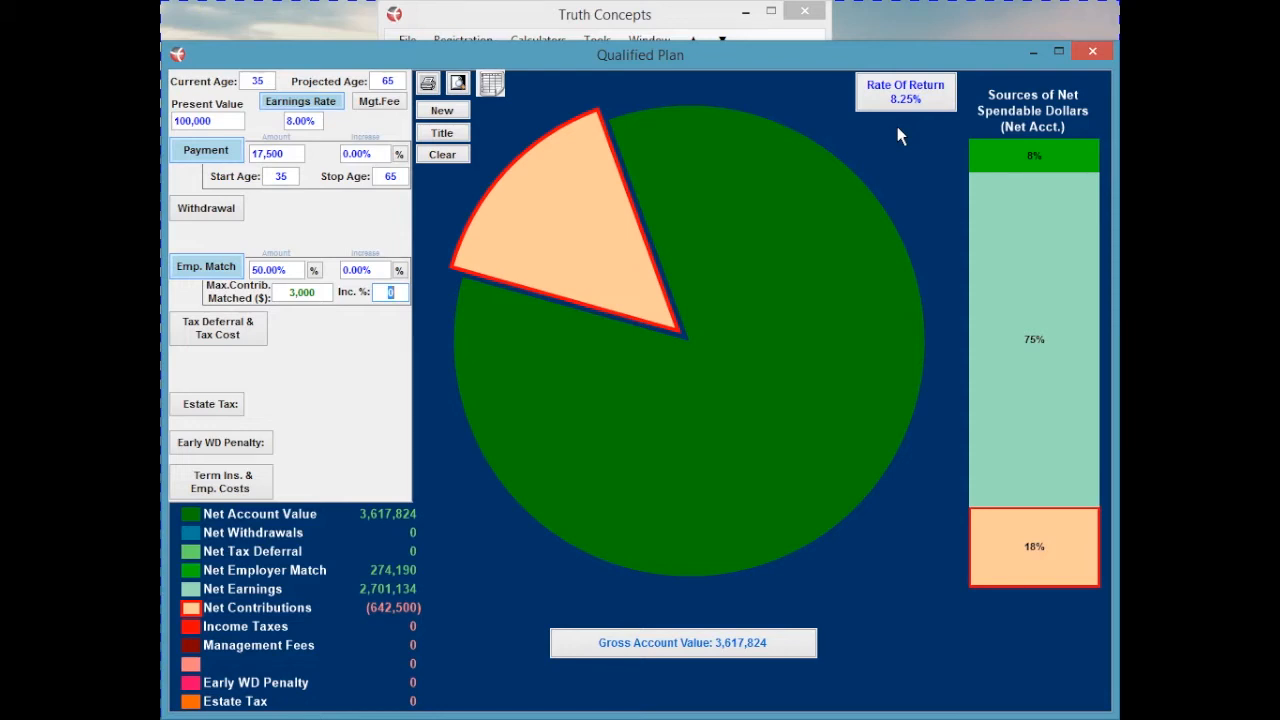
- Include the tax deferral using the 2014 married federal income tax table with additional income of 120,000, and collapse the tax details
click(255, 343)
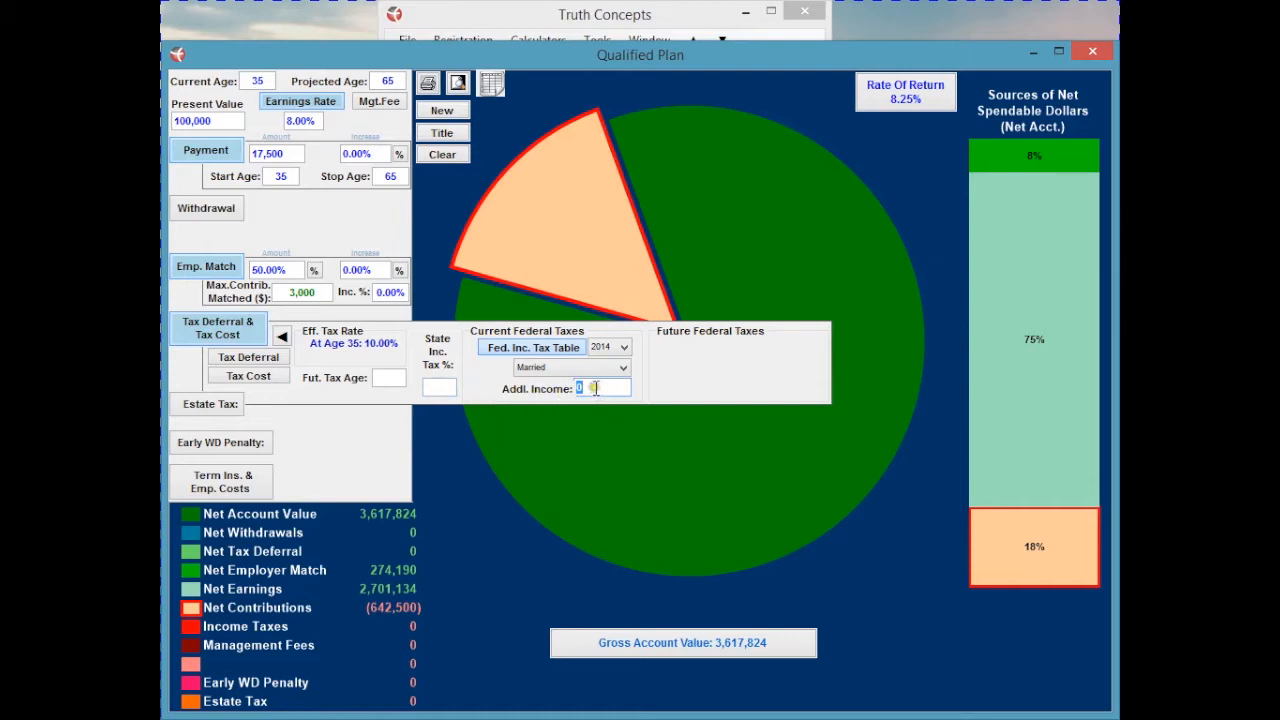
text(120000)
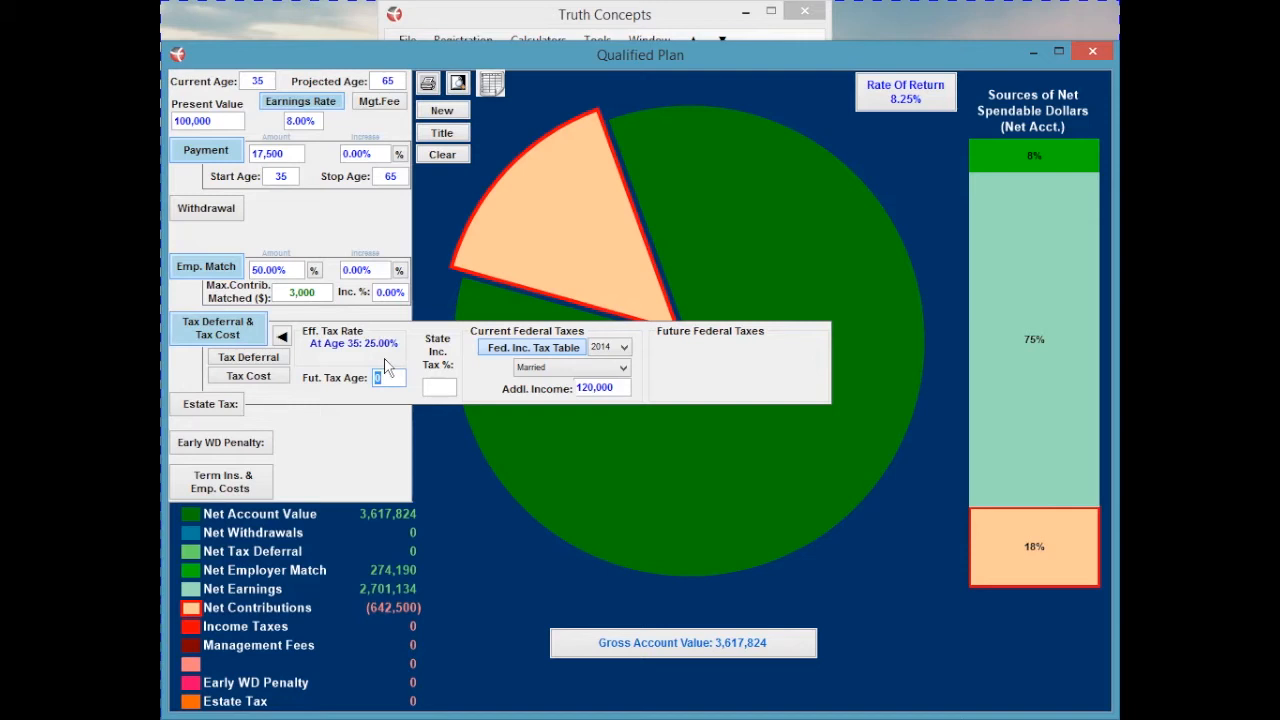
click(256, 358)
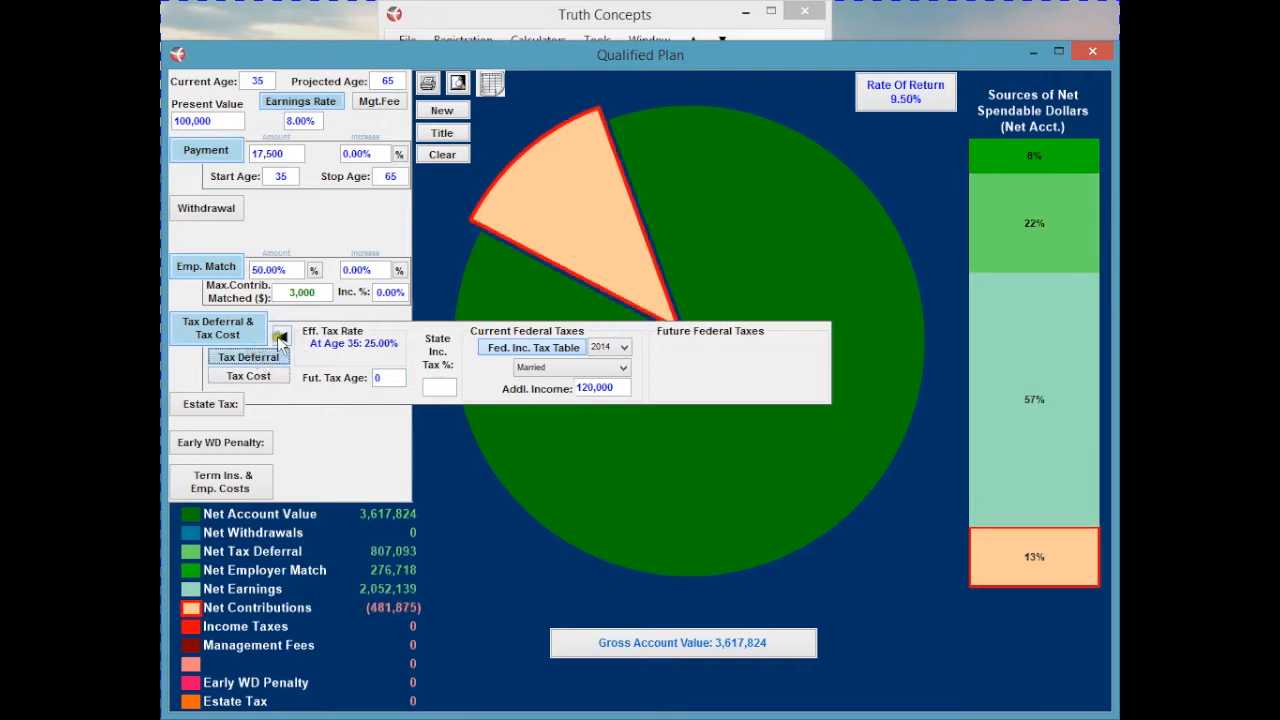
click(282, 337)
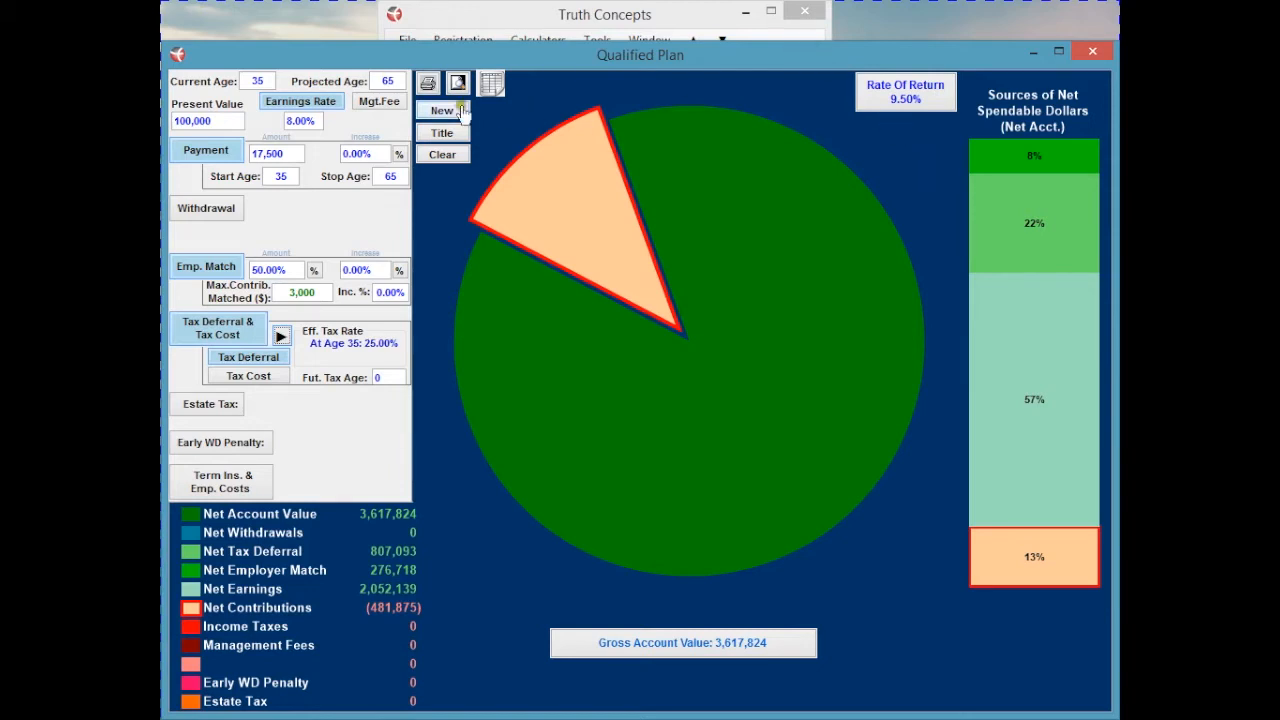
- Add a management fee of 2% to the plan
click(381, 106)
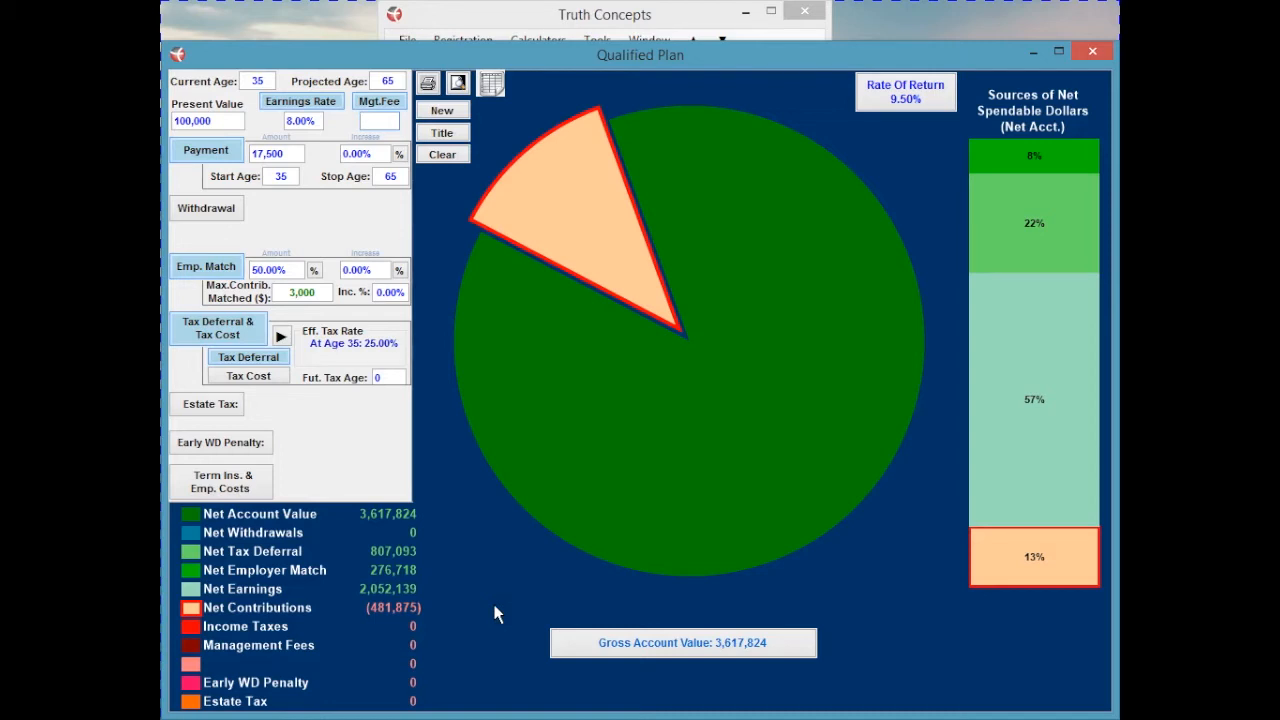
text(2)
key(Return)
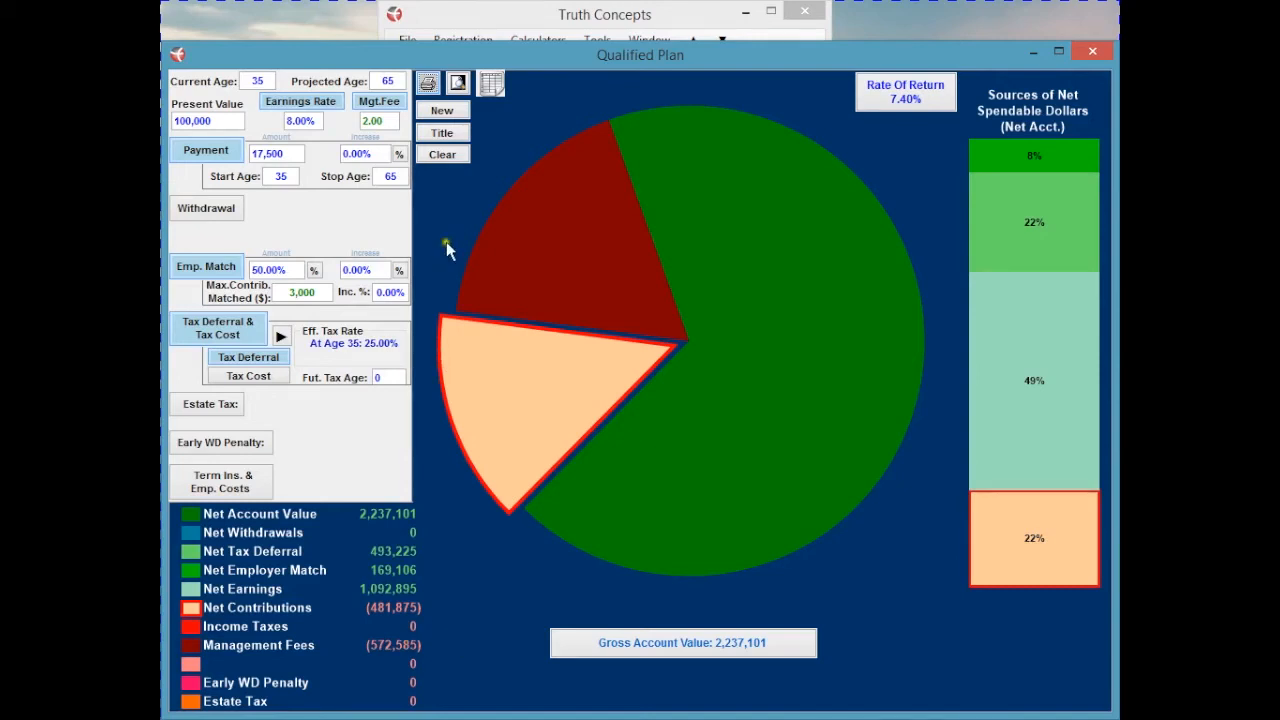
- Switch the management fee off and back on to compare results, and include the tax cost
click(379, 102)
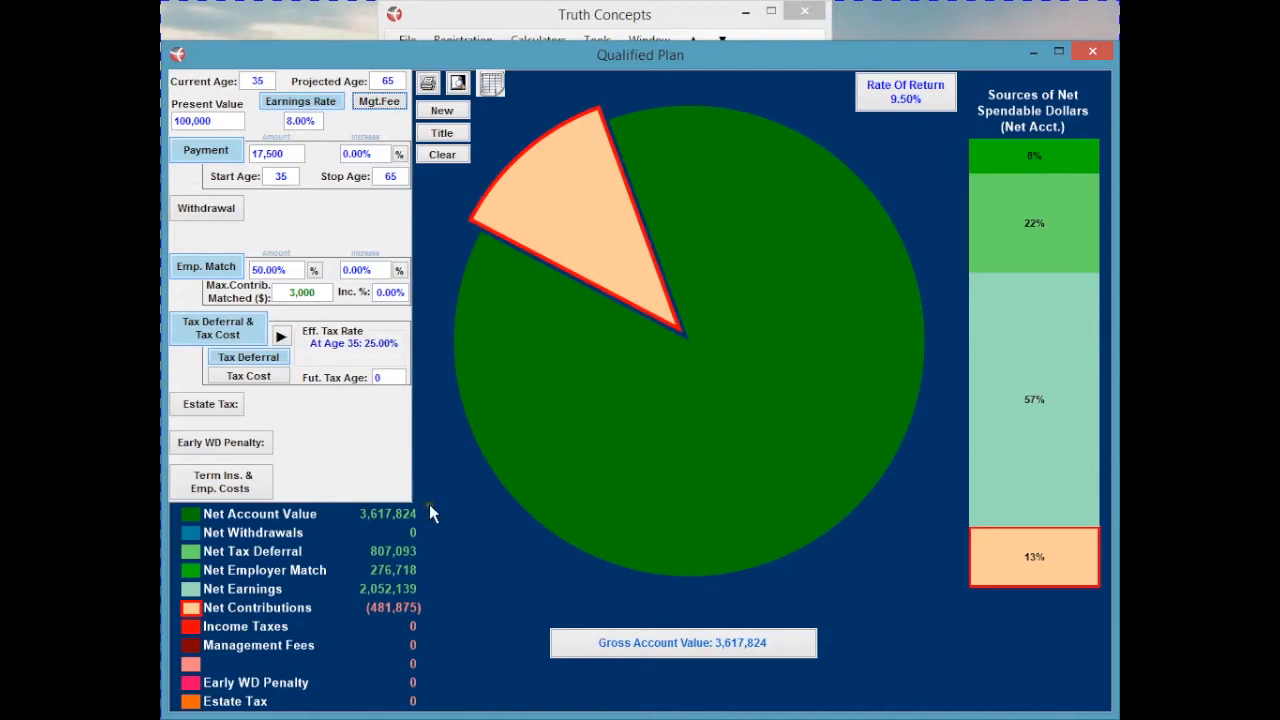
click(366, 102)
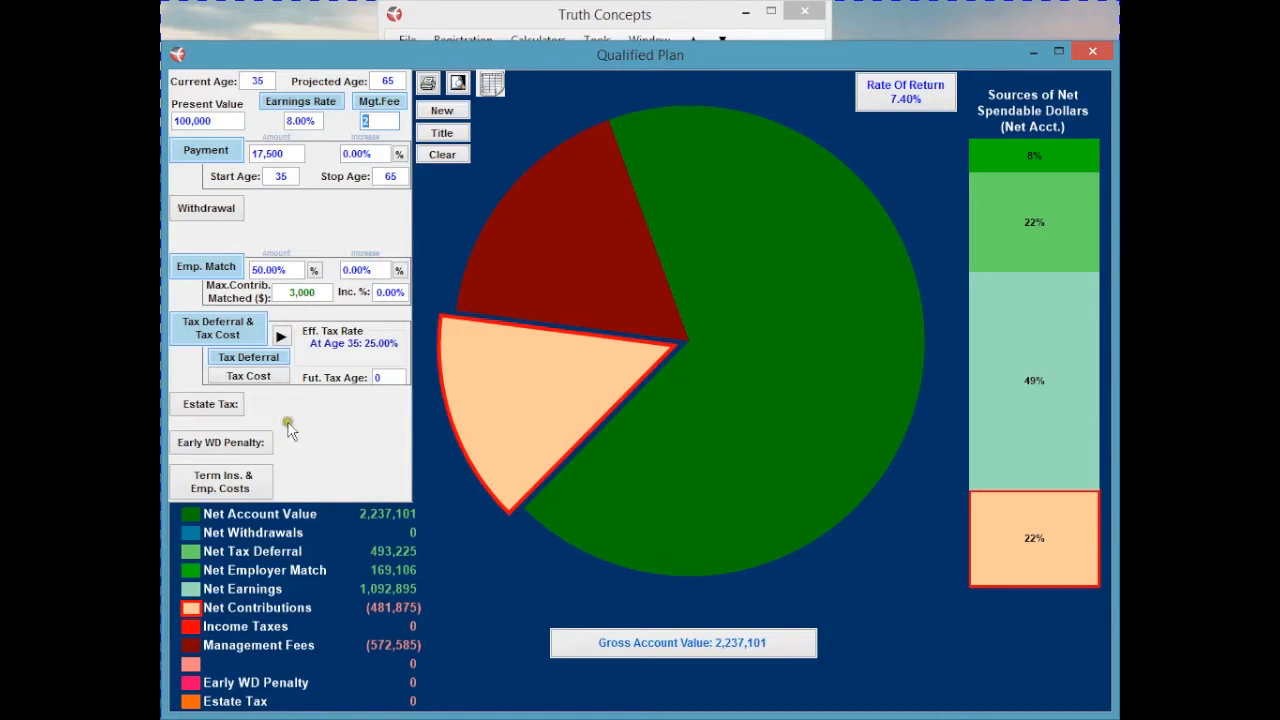
click(250, 378)
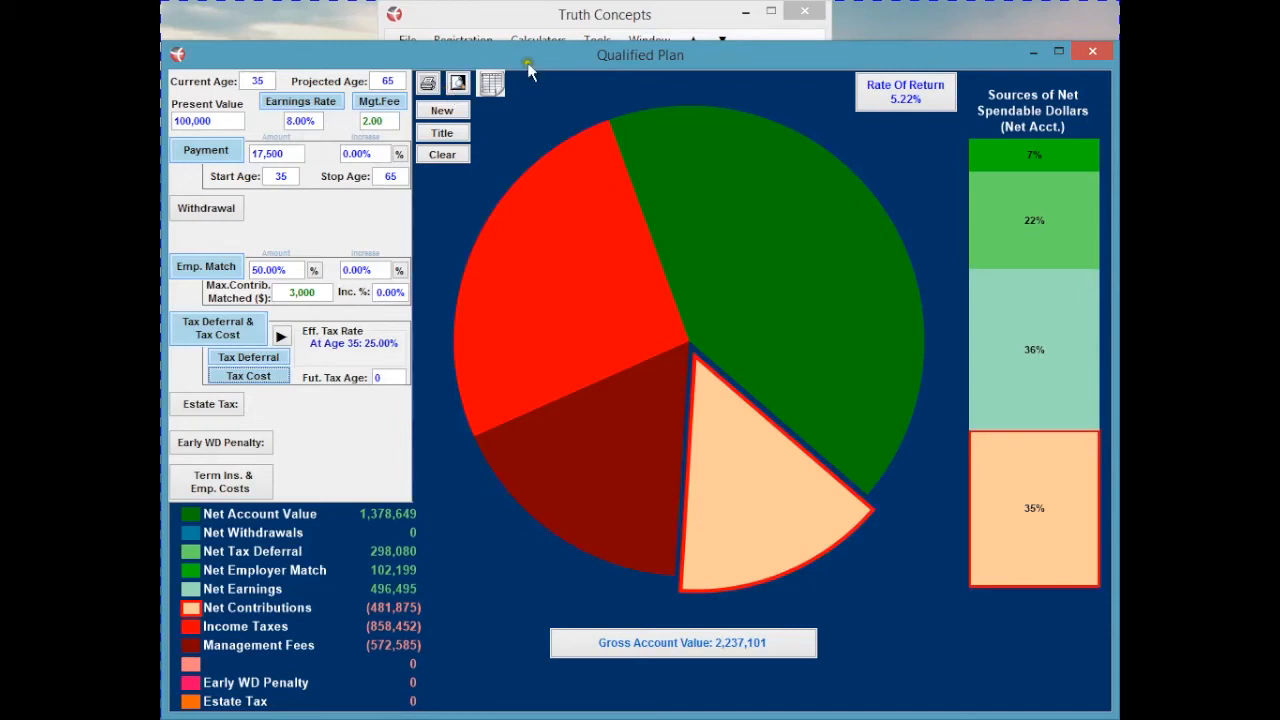
- Move the main program window up out of the way and open the basic calculator over the pie chart
click(714, 14)
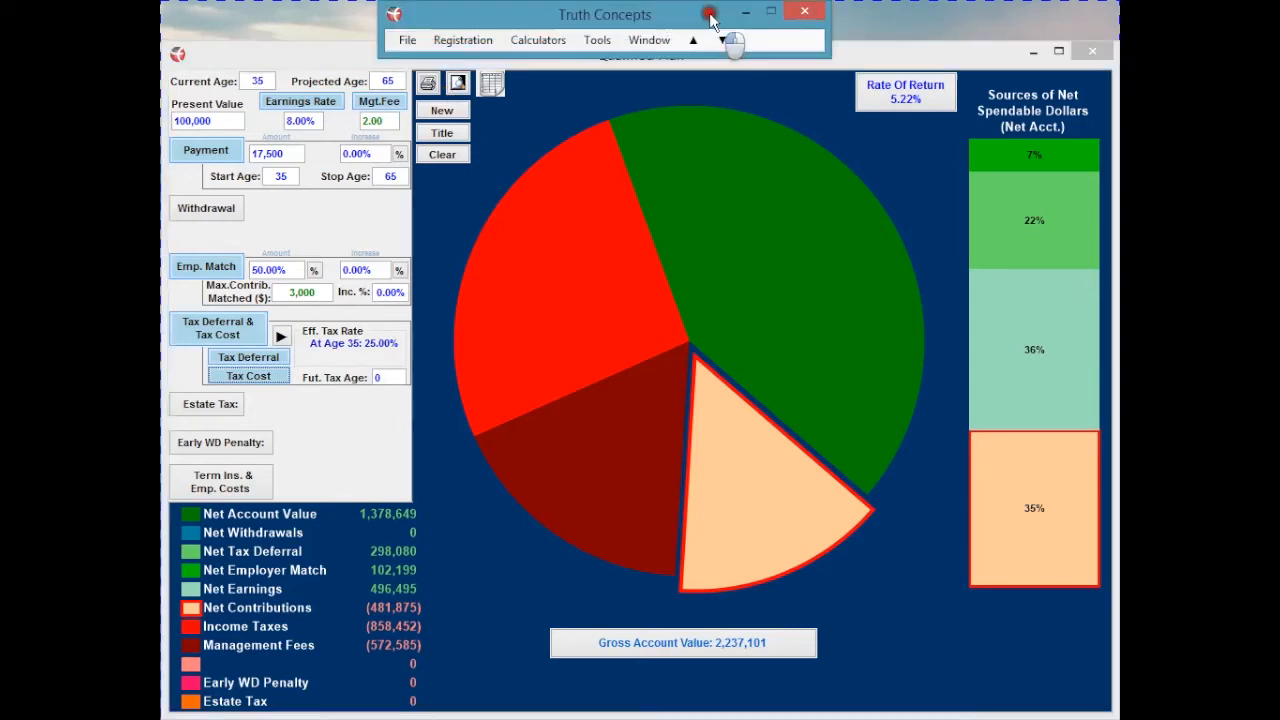
click(697, 43)
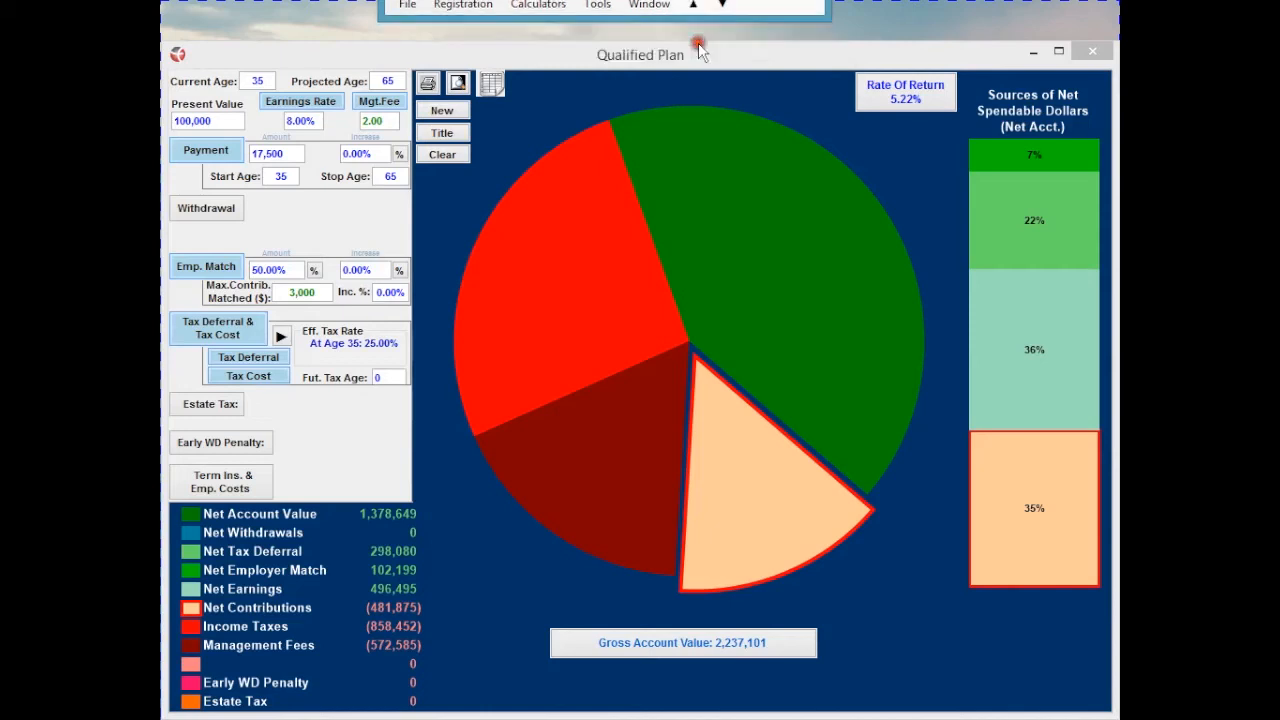
click(540, 6)
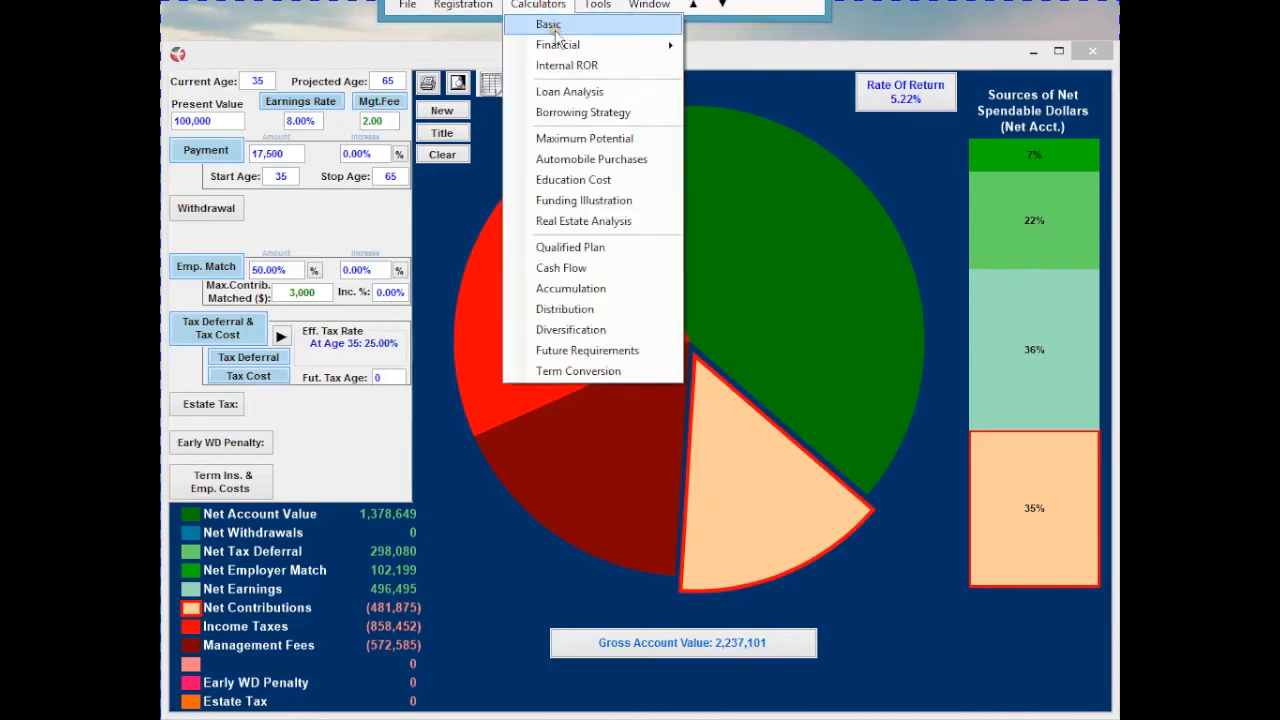
click(550, 27)
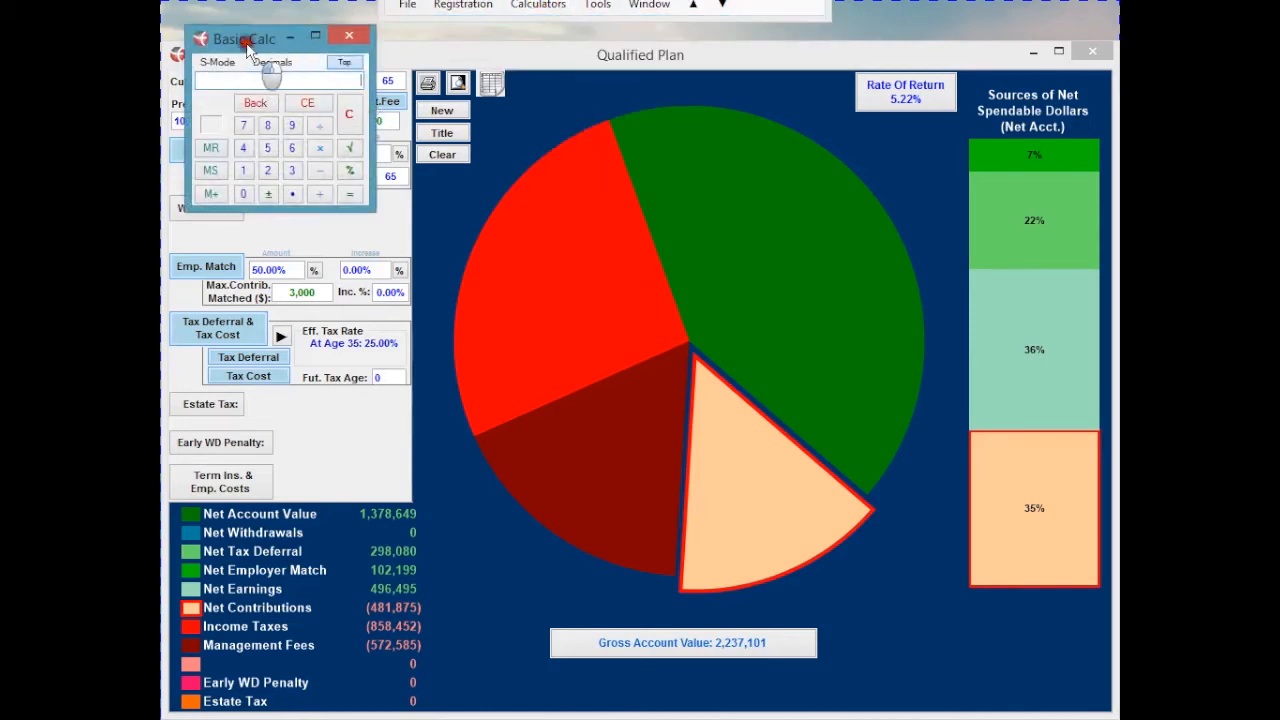
drag(249, 48, 611, 300)
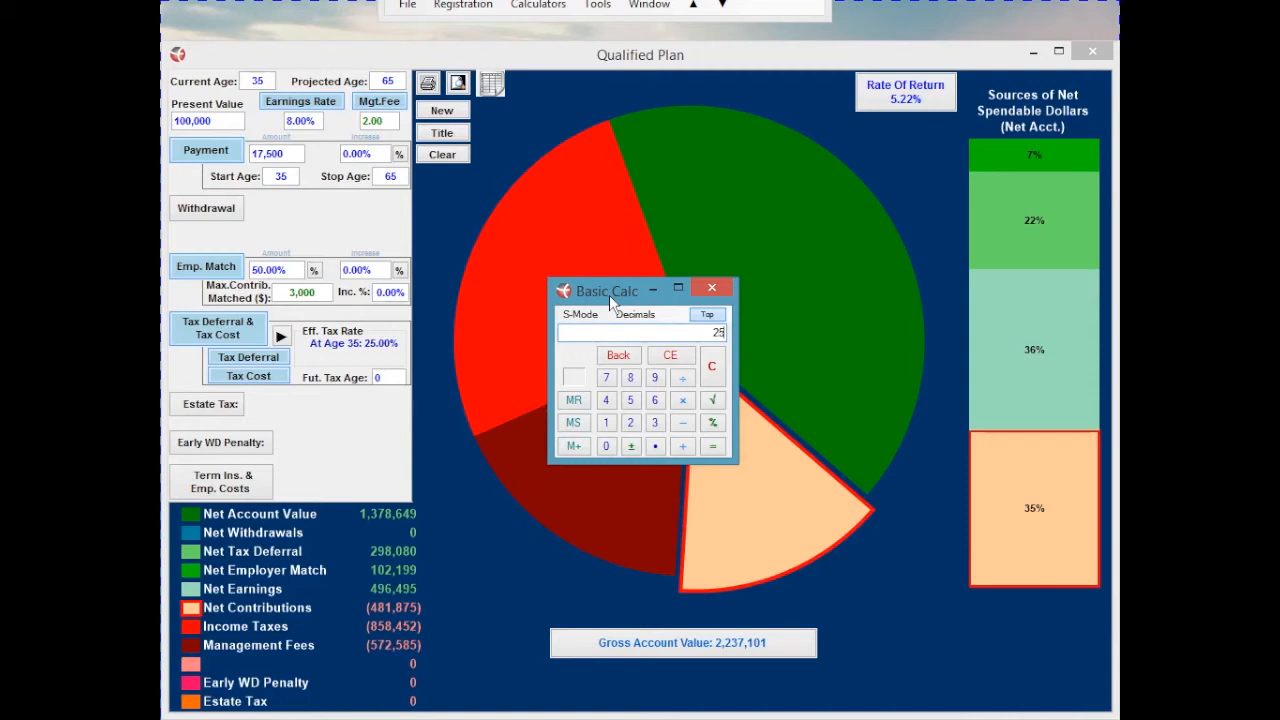
- Calculate the total tax deferred as 25% of 17,500 times 31, plus 25,000
text(000)
click(718, 368)
text(17500)
click(720, 369)
text(25)
key(percent)
click(683, 400)
text(31)
key(Return)
click(683, 447)
text(25000)
click(683, 448)
- Open a note with its old text erased and arrange it below the basic calculator
drag(601, 289, 595, 127)
click(597, 6)
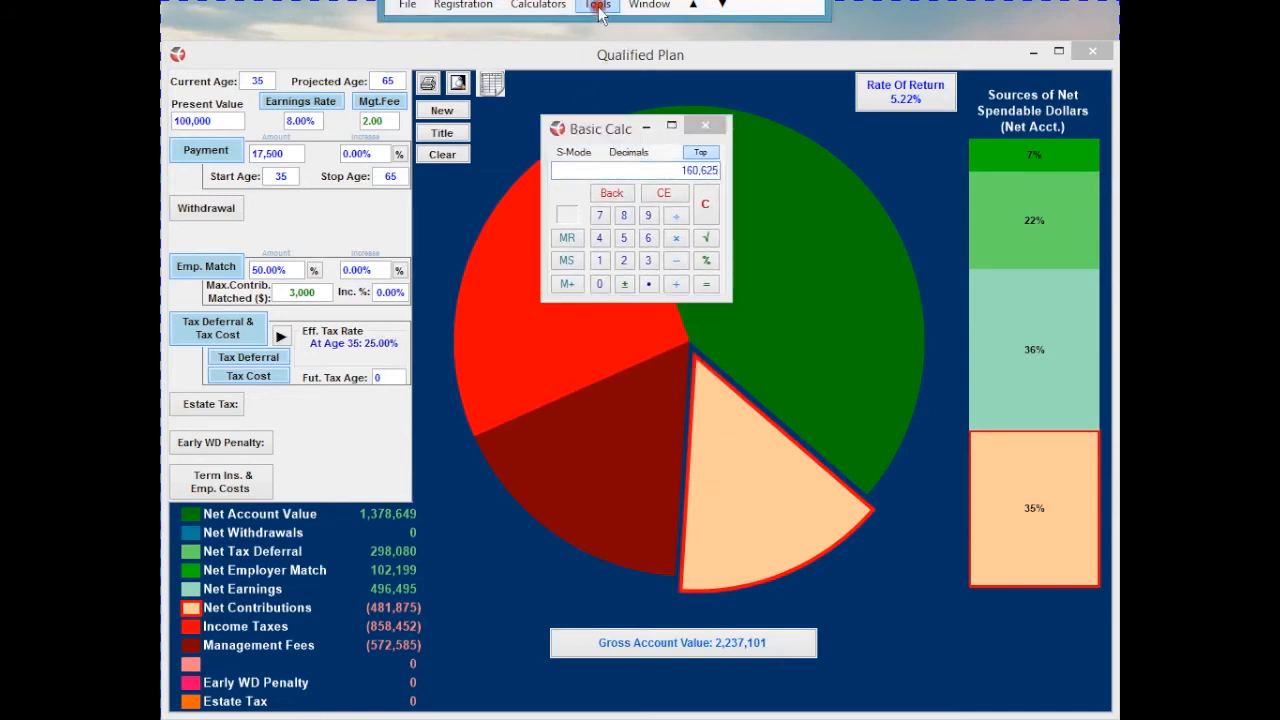
click(614, 189)
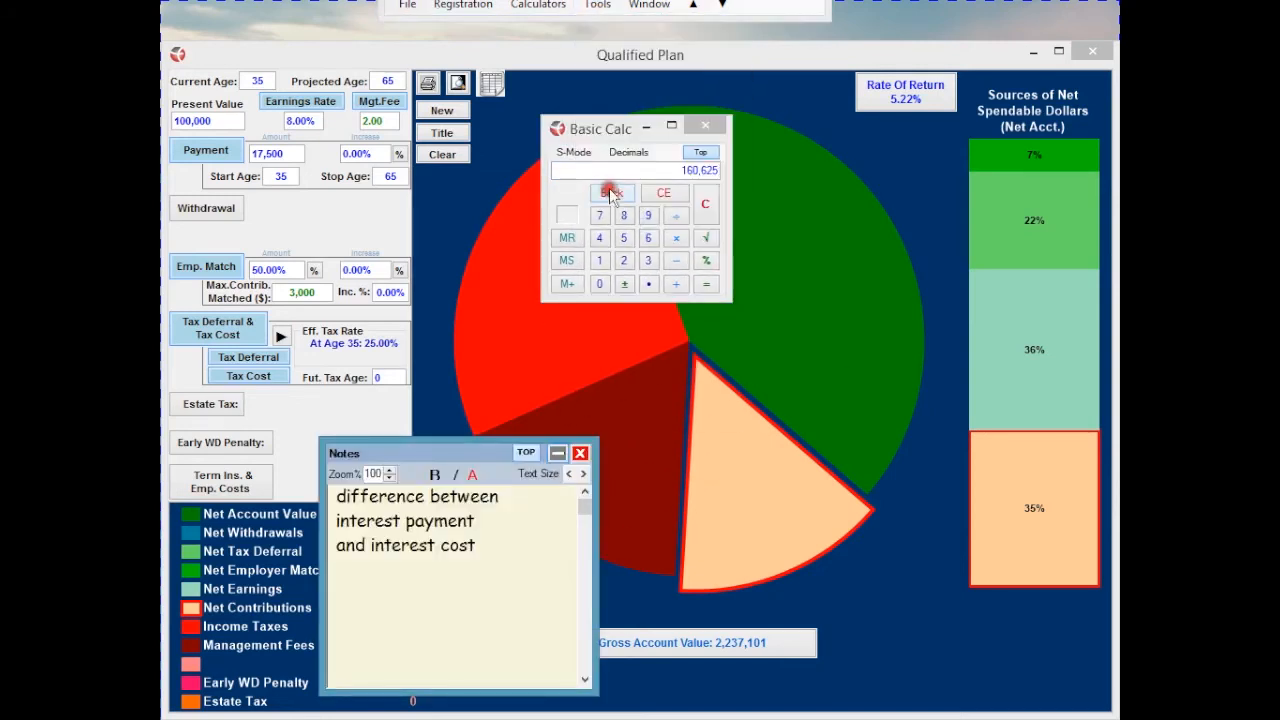
drag(486, 552, 362, 496)
key(Delete)
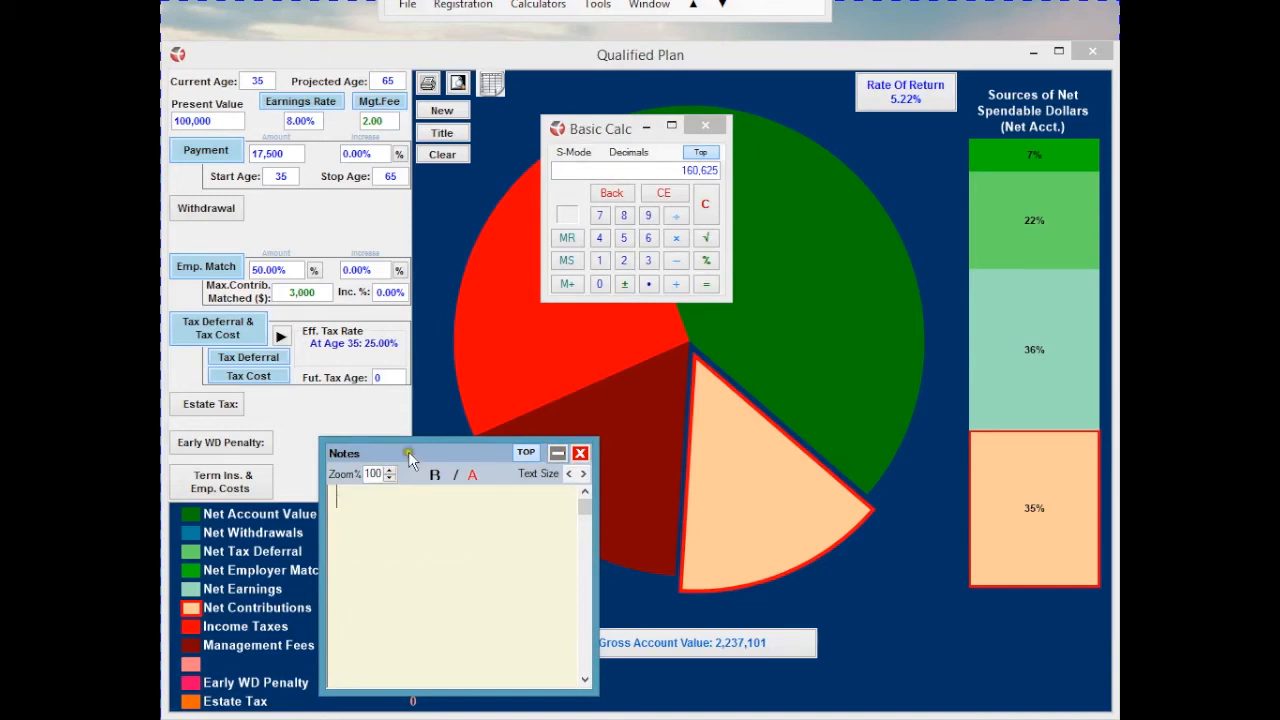
drag(401, 451, 613, 340)
- Write "160,625 paid in via tax def." and, on a second line, "taxes of 858,452 paid out" in the note
click(603, 450)
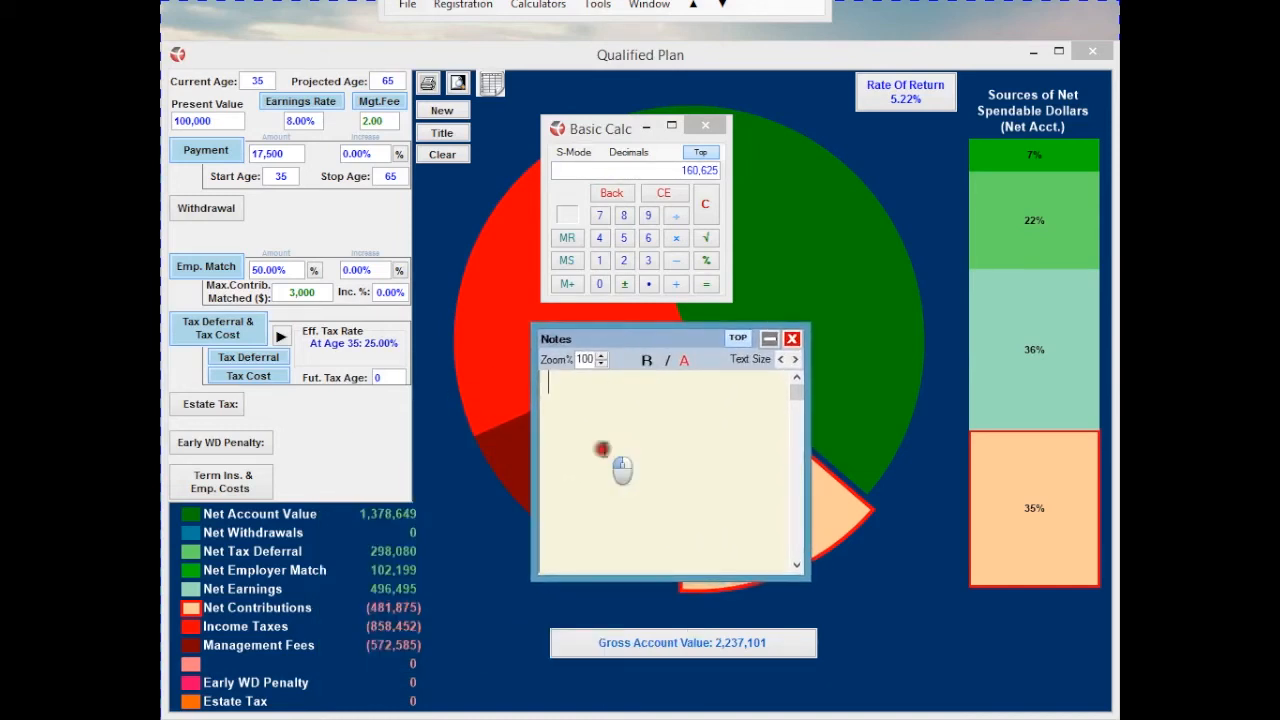
text(160,625 pai)
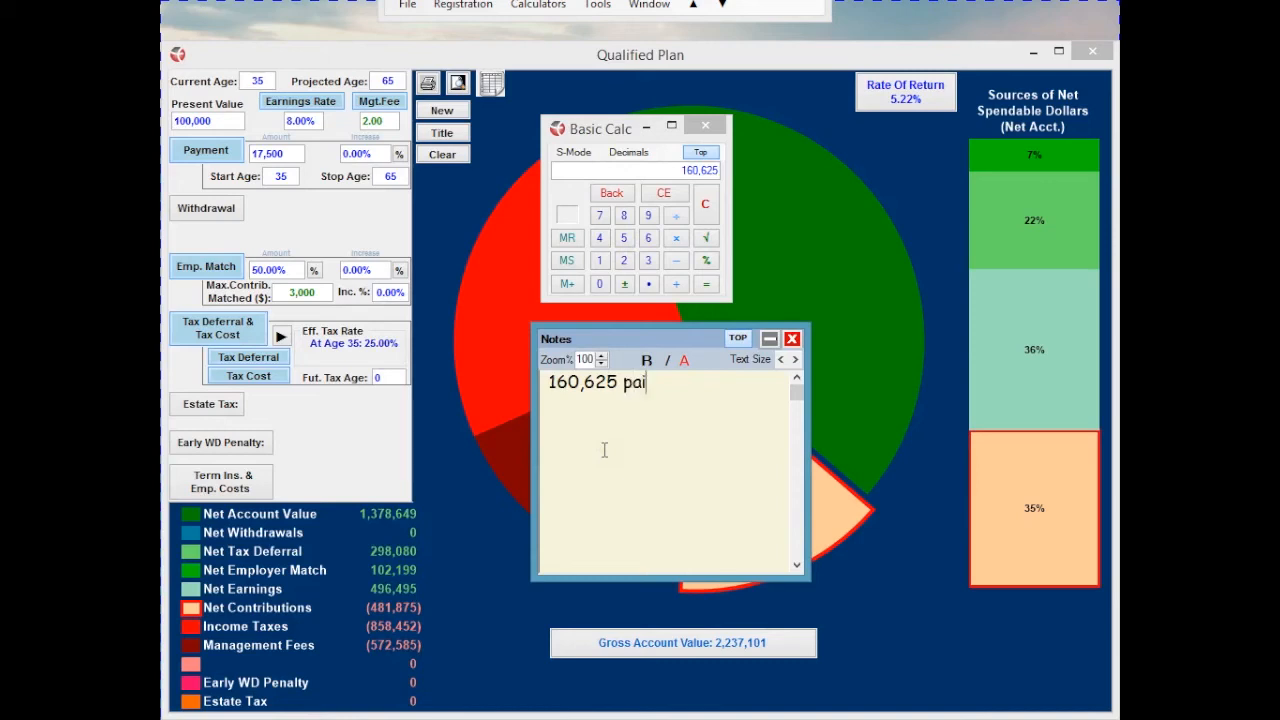
text(d in via tax )
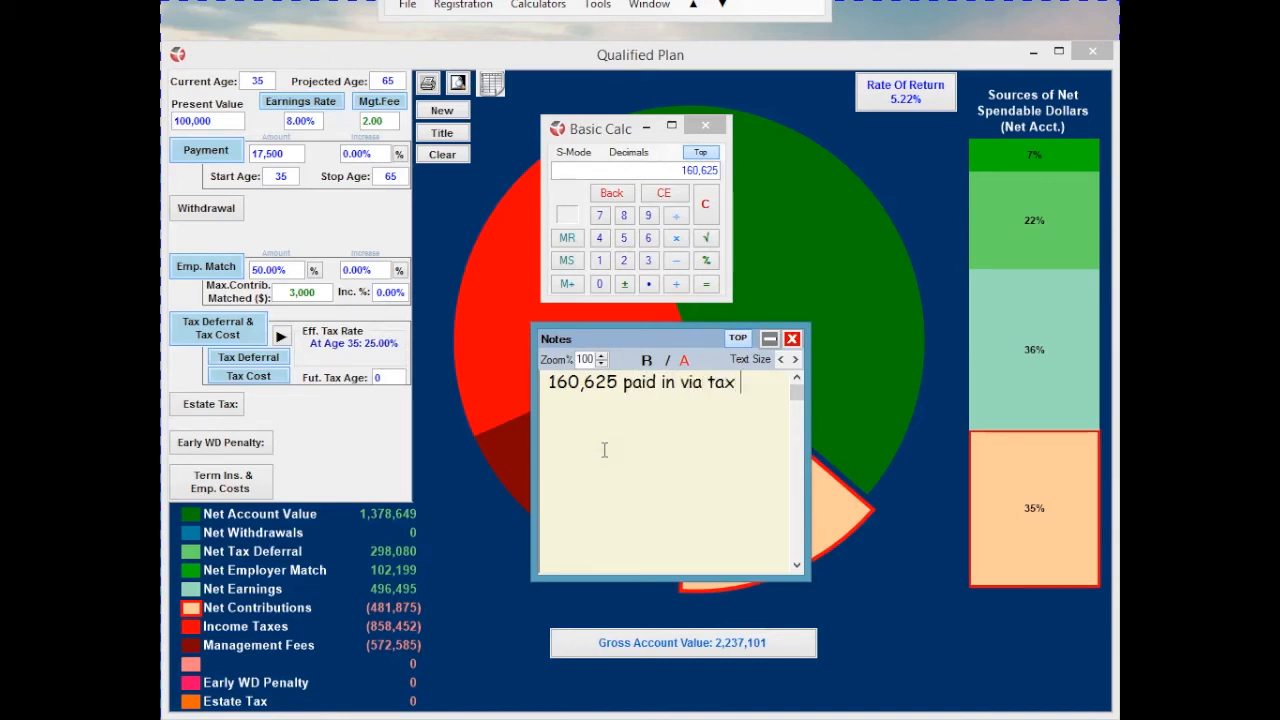
text(def.)
key(Return)
text(taxes of 858)
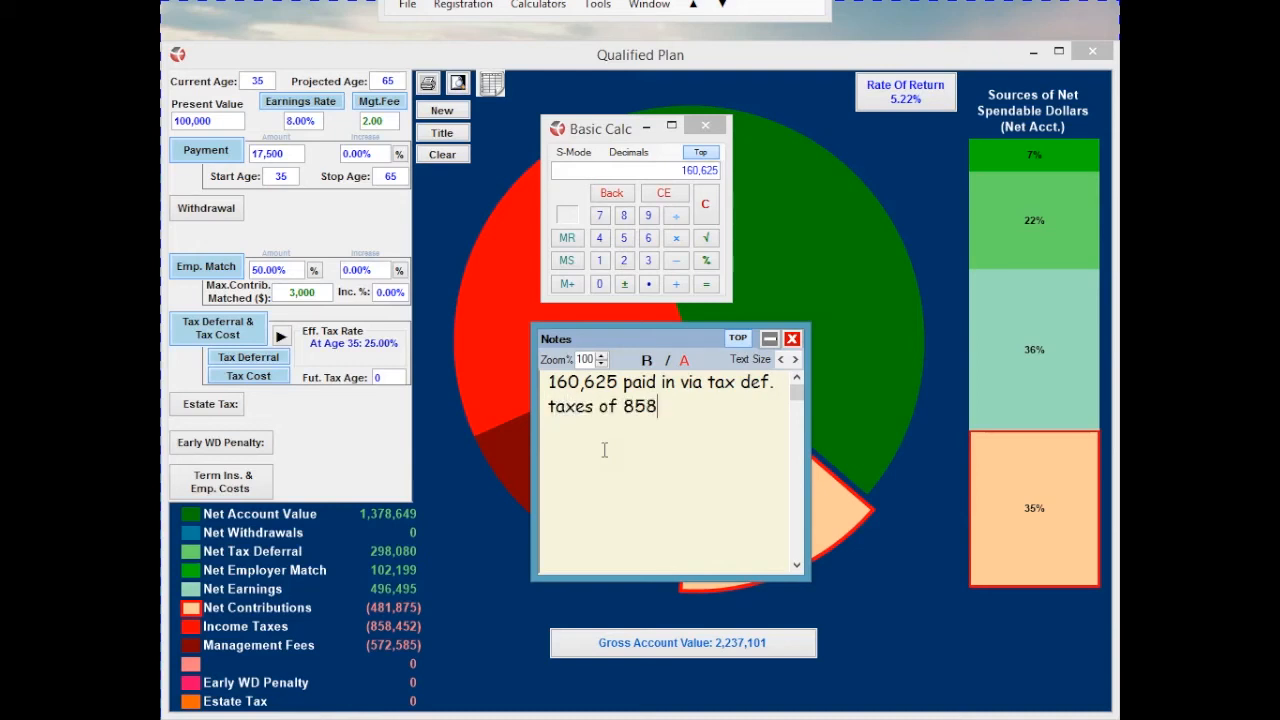
text(,452 paid out)
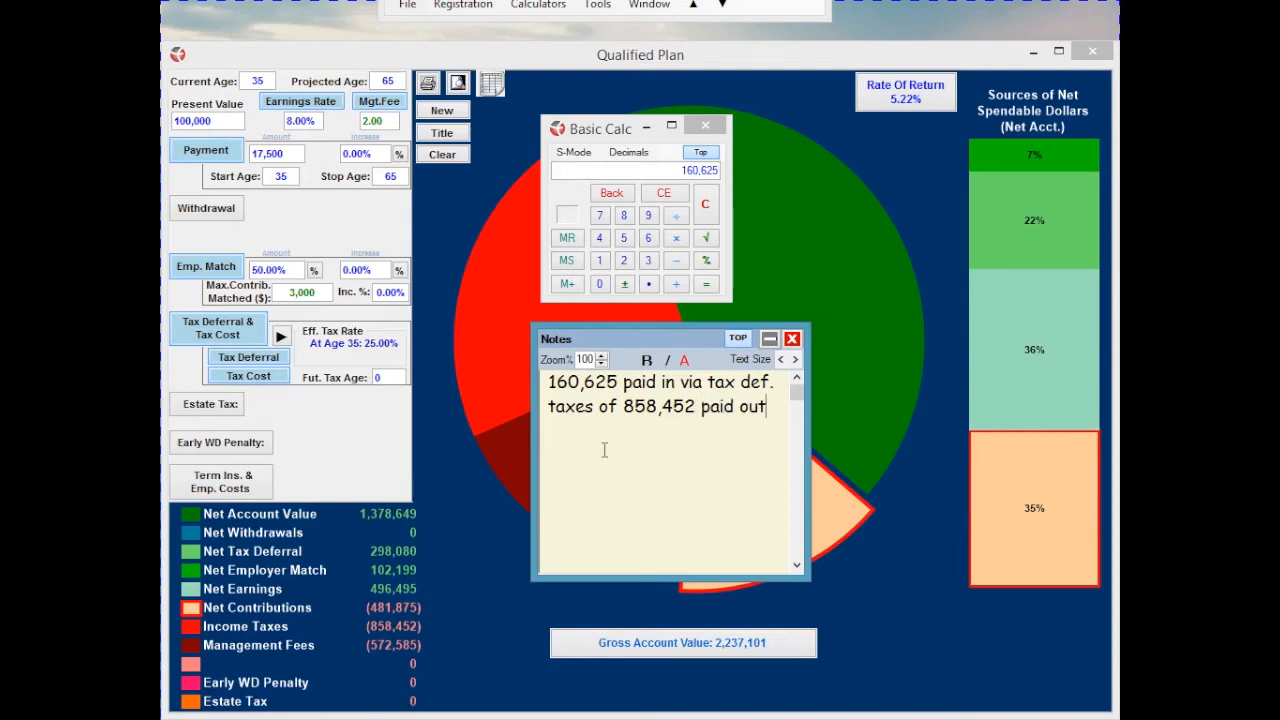
- Open the financial calculator for interest rate in place of the basic calculator and position it above the note
click(538, 5)
mouse_move(548, 50)
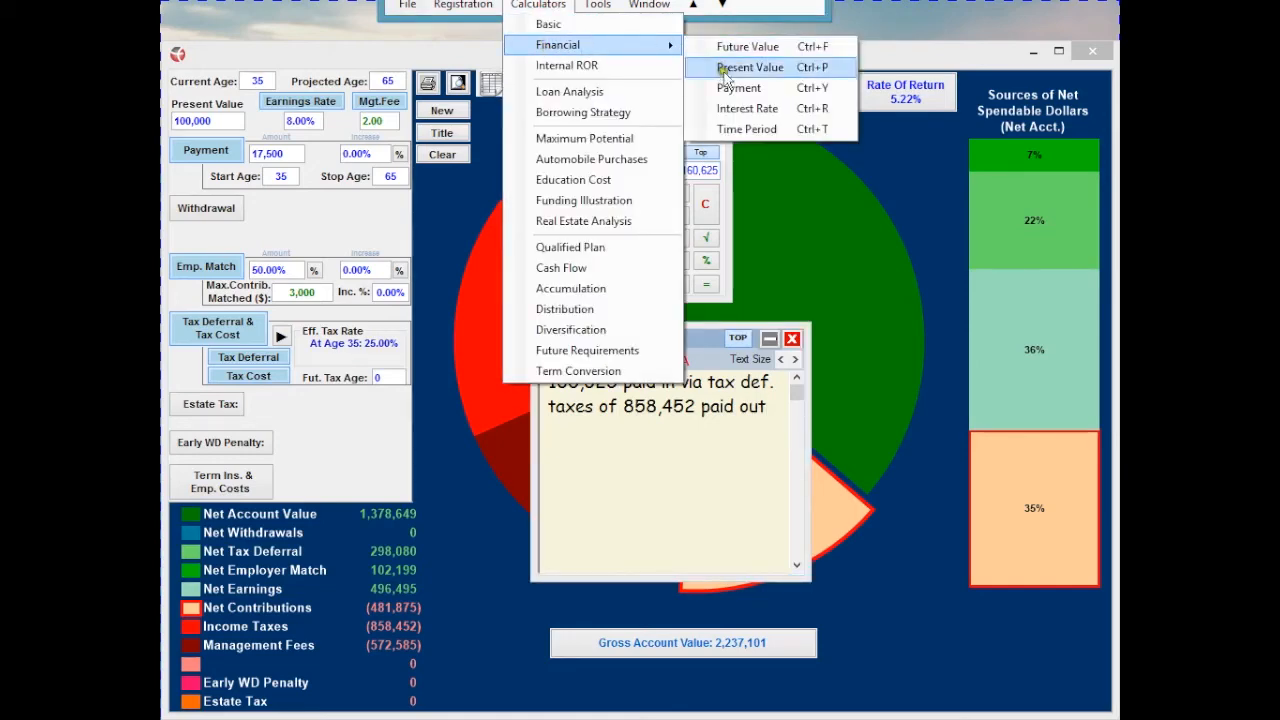
click(731, 107)
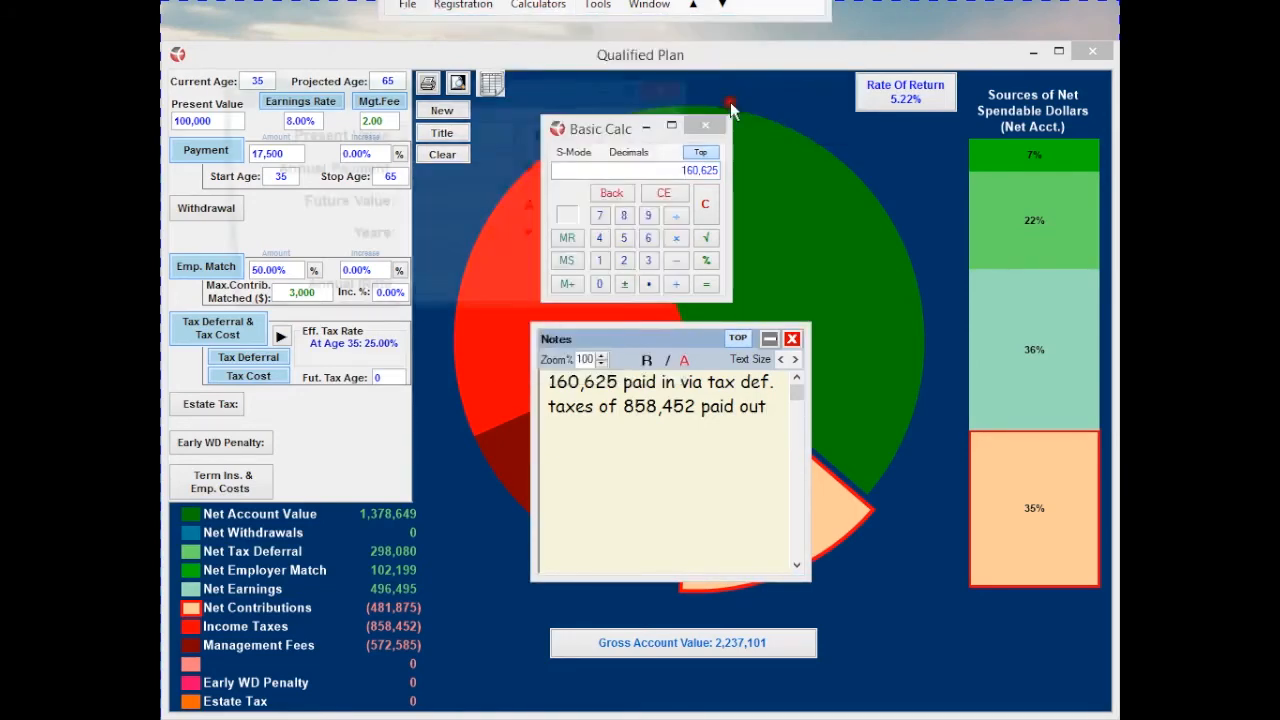
click(648, 128)
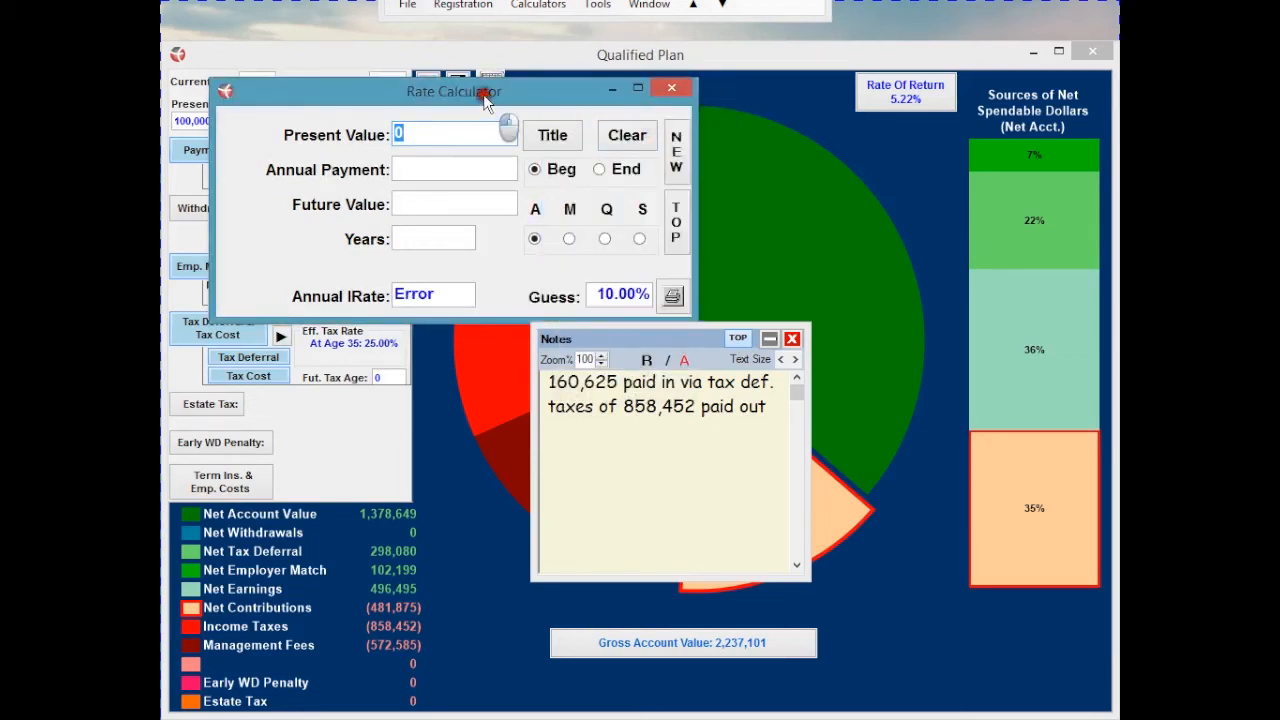
drag(484, 95, 727, 125)
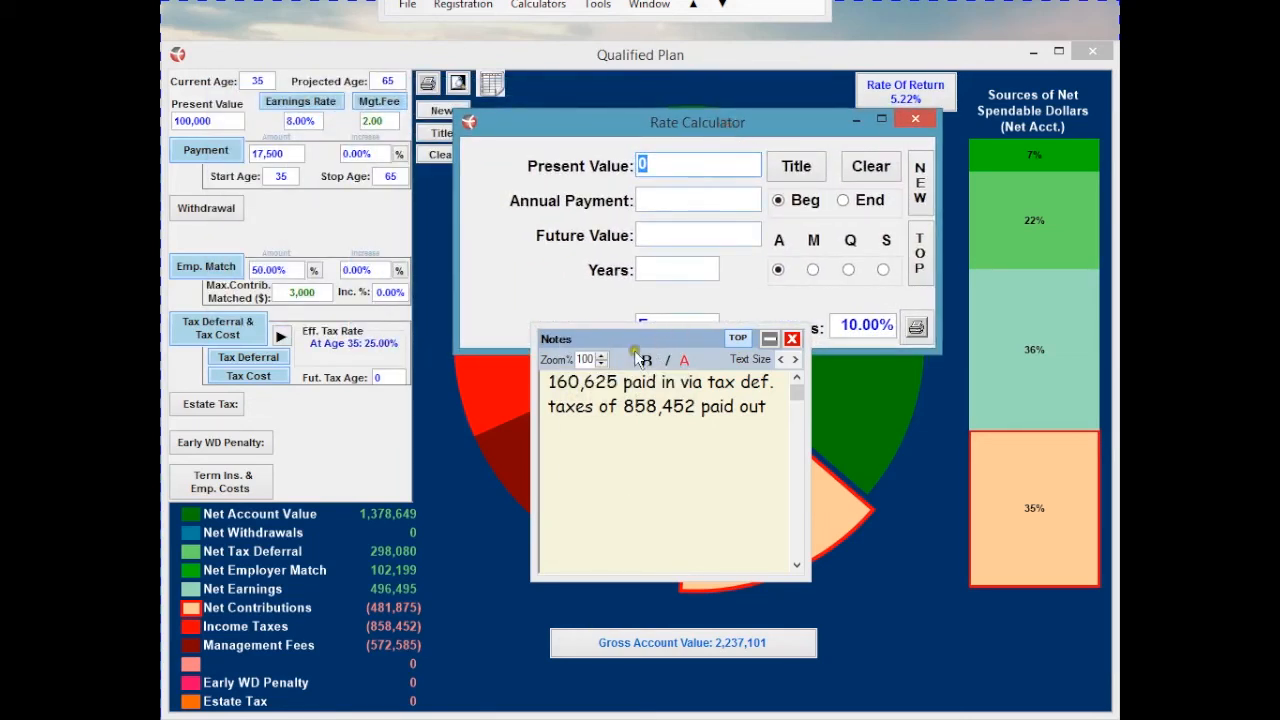
- Move the note clear of the rate calculator and enter a present value of 25,000 and an annual payment of 17500*.25
drag(621, 335, 621, 371)
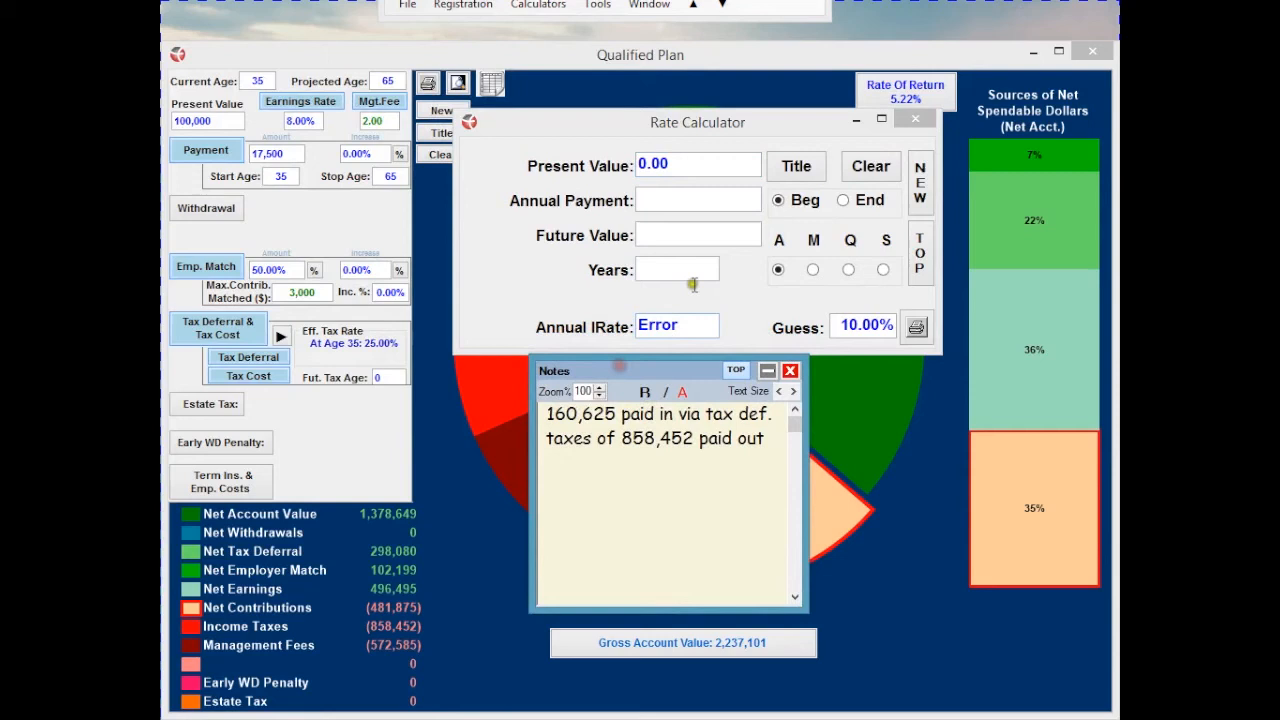
click(674, 163)
text(25000)
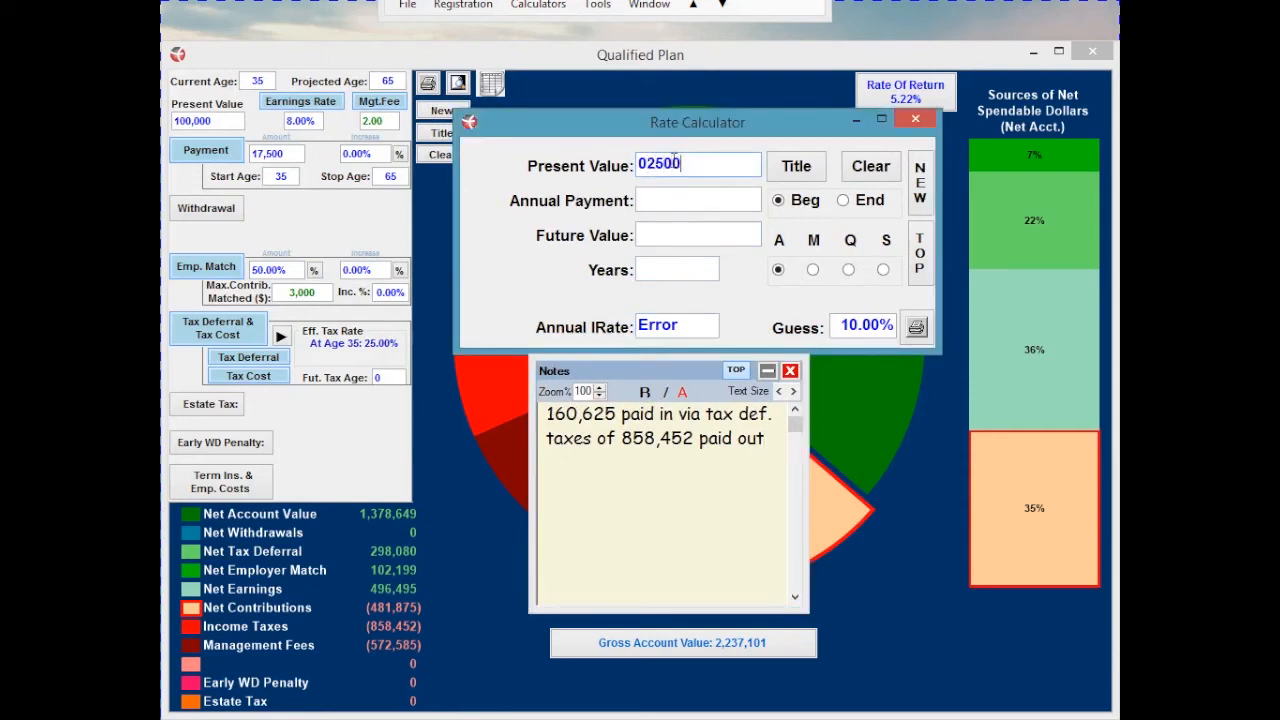
key(Tab)
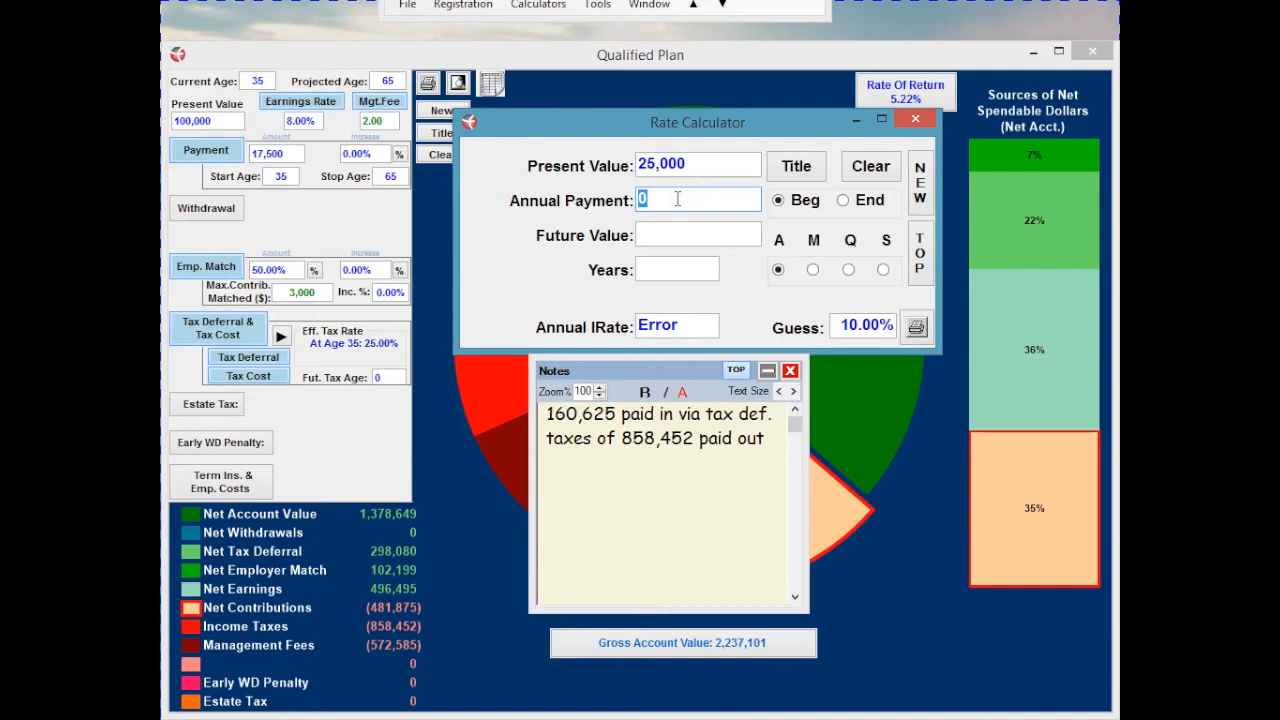
text(=17500&)
key(BackSpace)
text(*.25)
key(Return)
key(Return)
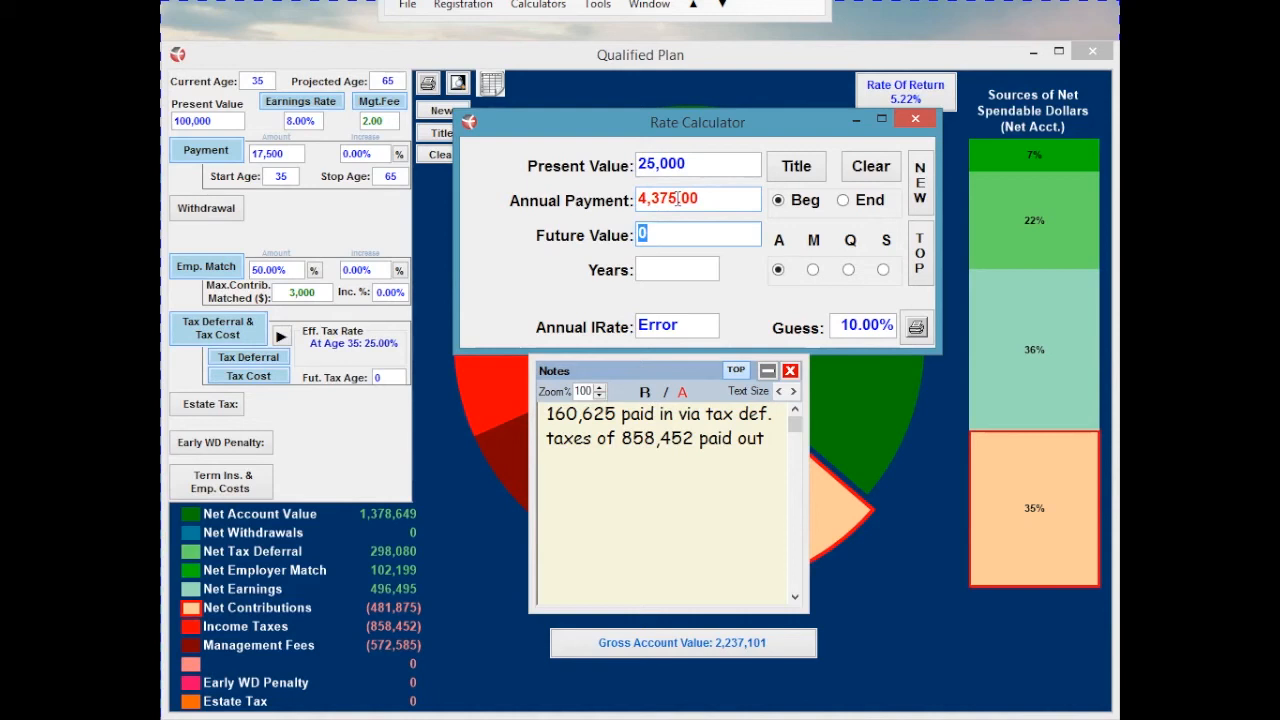
- Solve for the annual interest rate with 31 years and a future value of 858,452
key(Return)
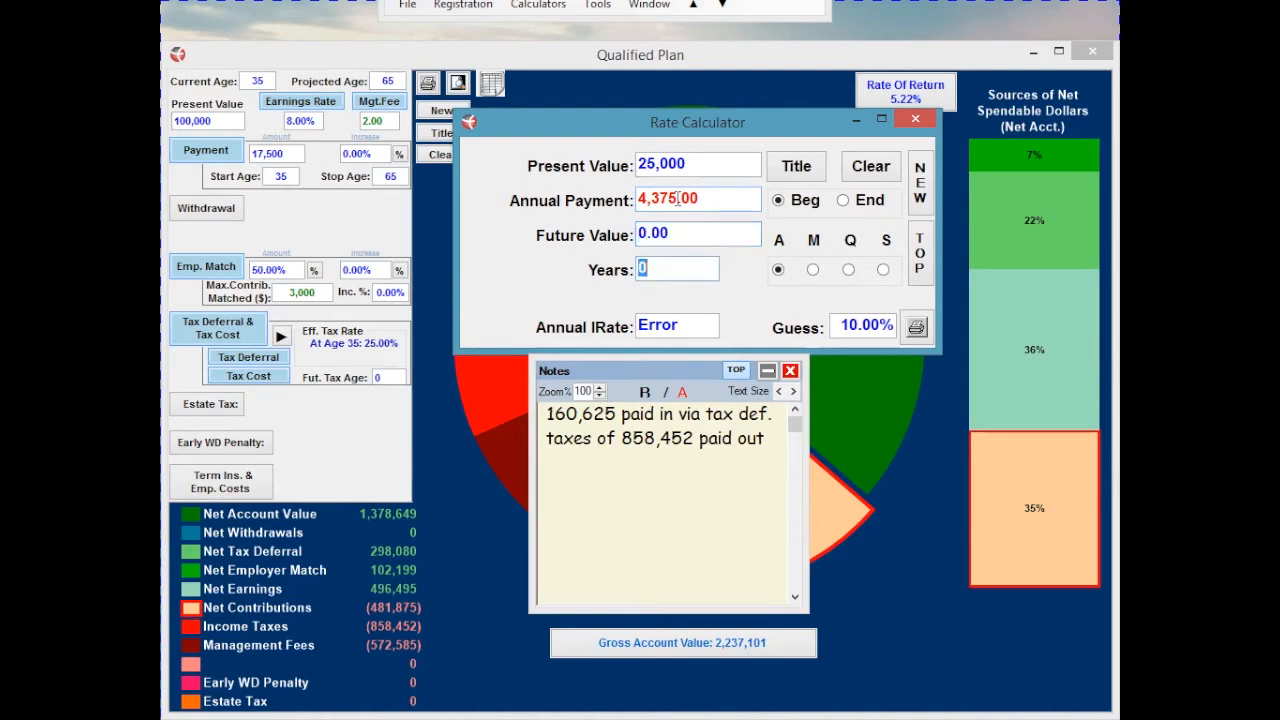
text(31)
click(671, 234)
text(8)
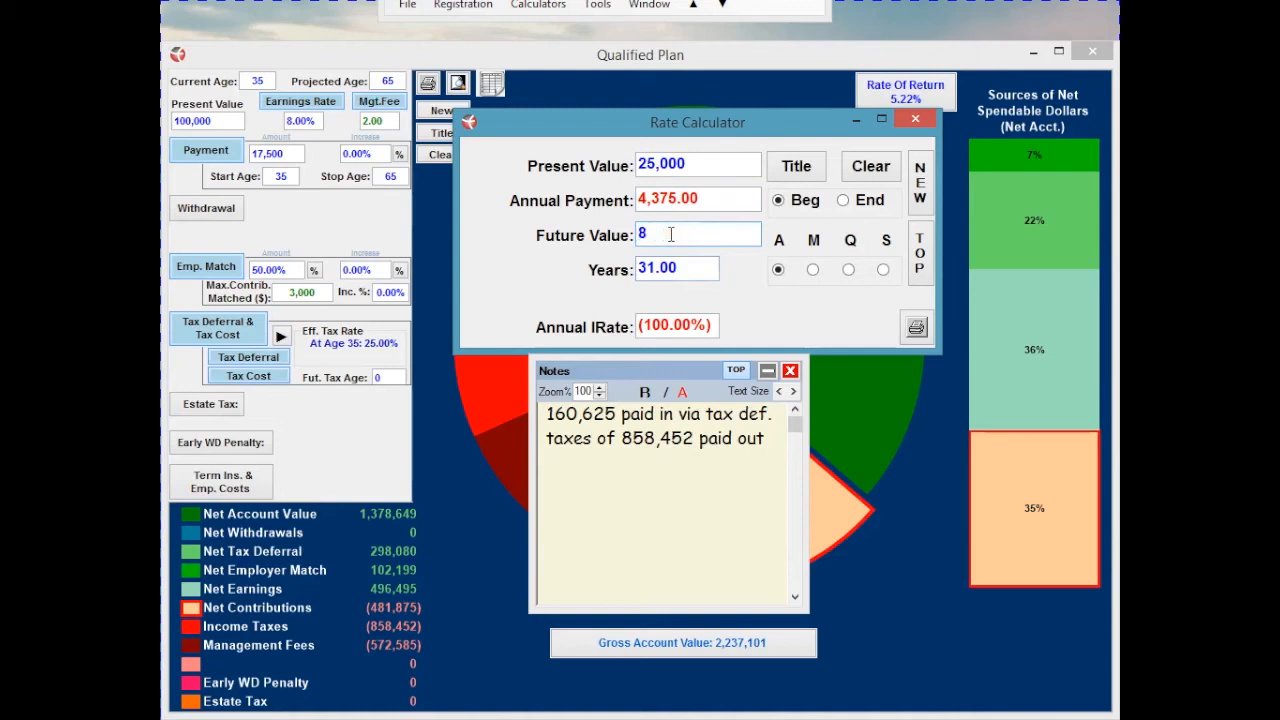
text(58)
text(2)
key(Tab)
key(Tab)
key(Tab)
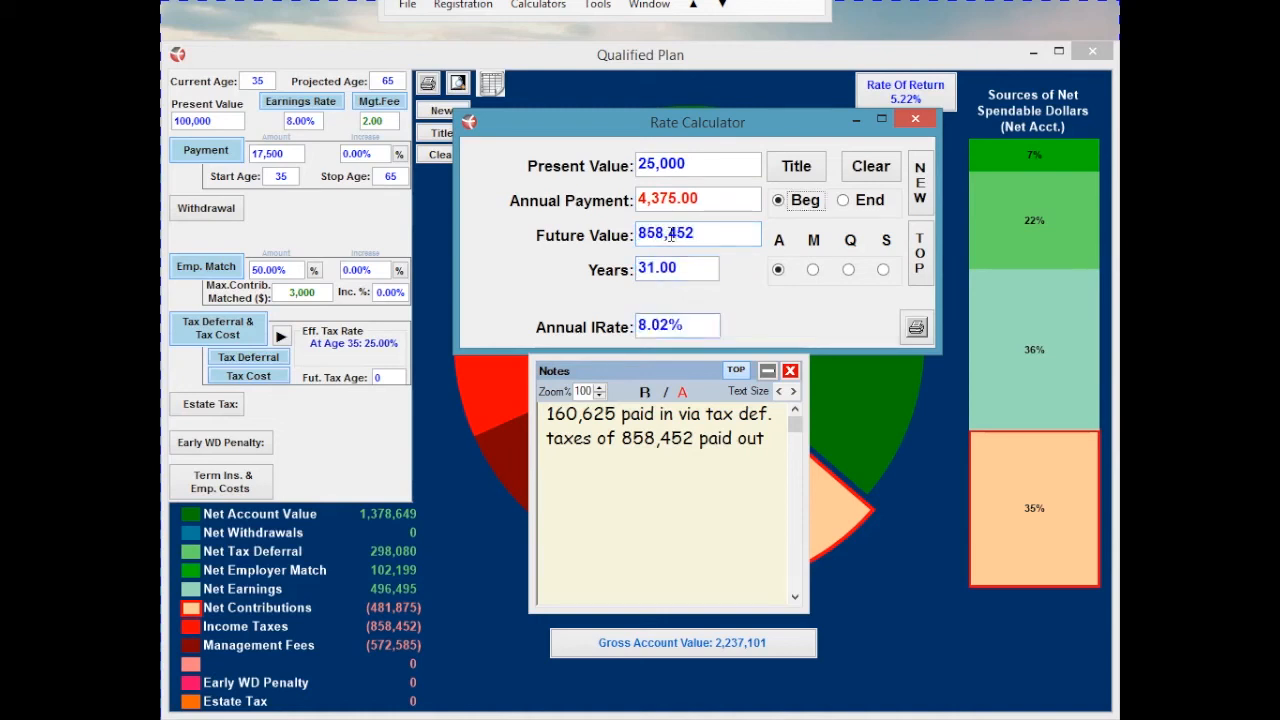
- Add "means the gove got 8.02%" and, on the following line, "on "our" money" at the end of the note
click(768, 438)
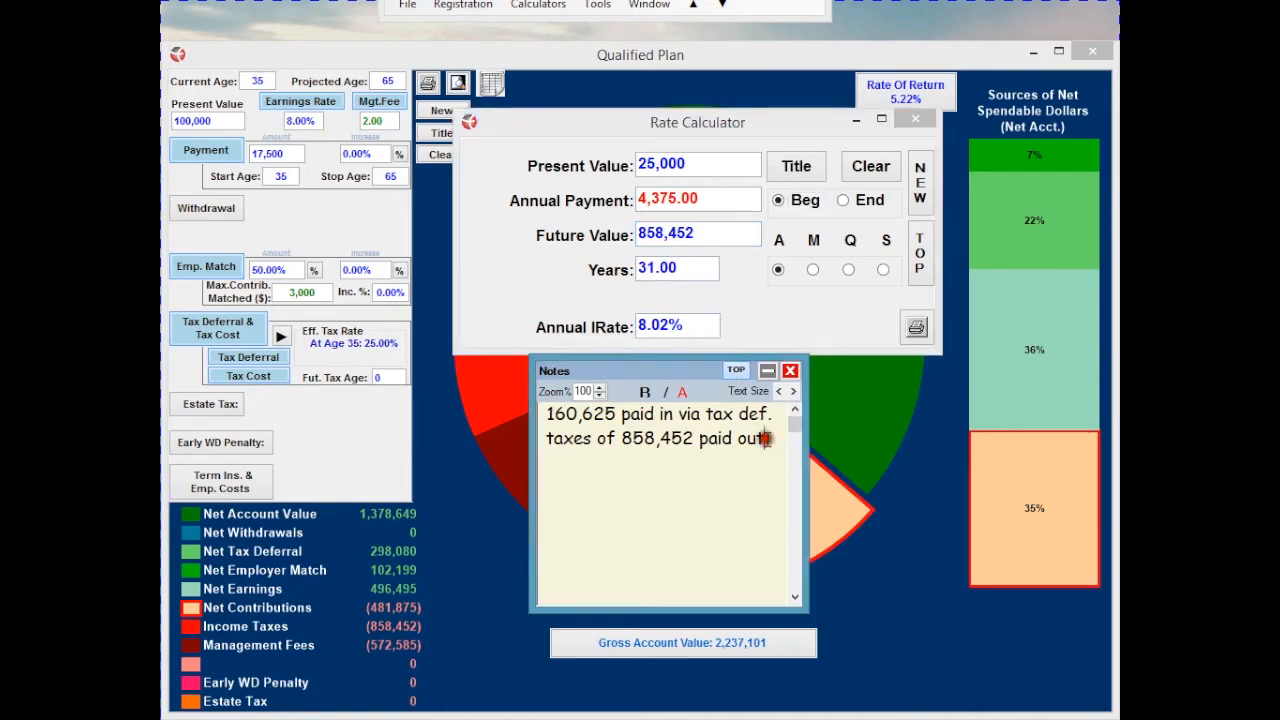
key(Return)
text(means t)
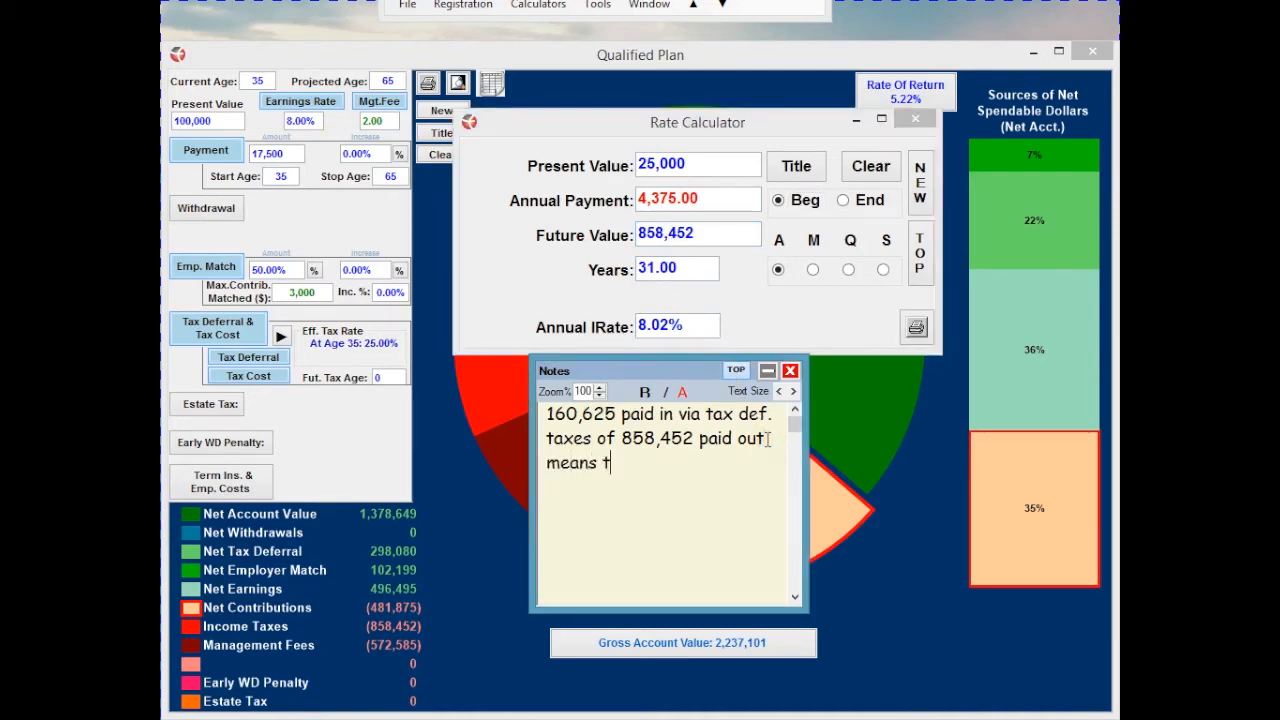
text(he gove)
key(BackSpace)
text(ve got)
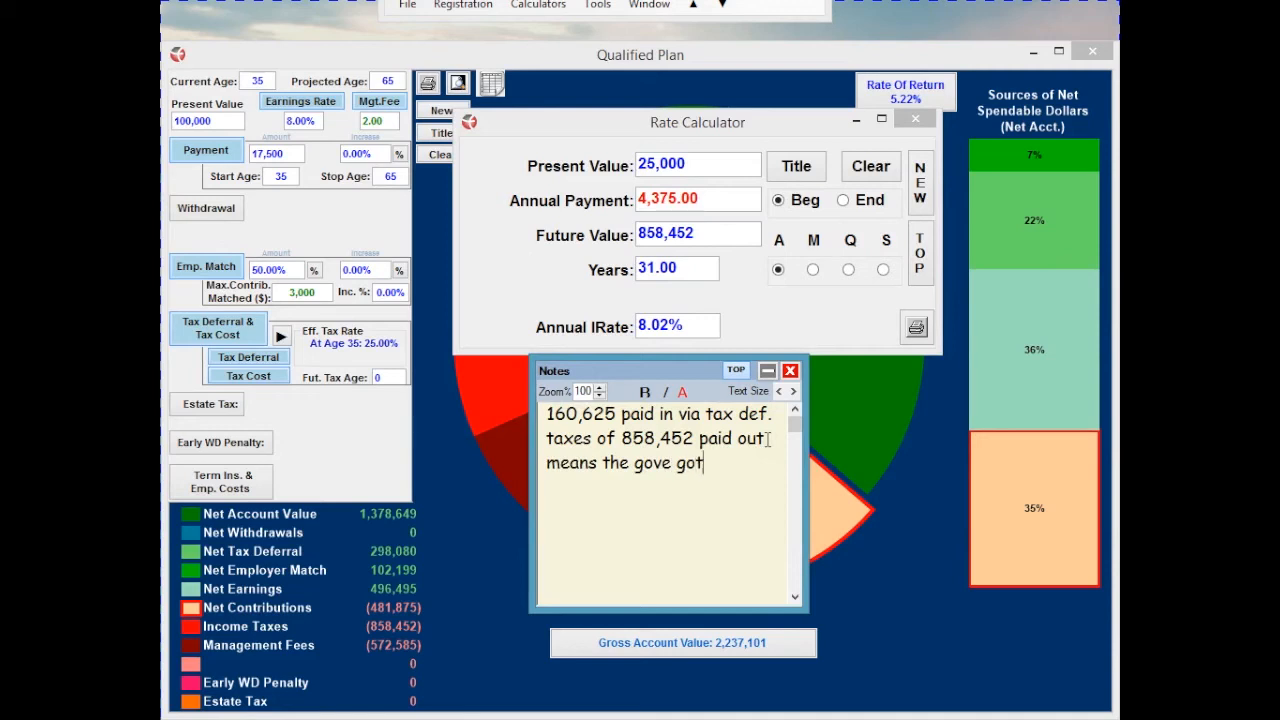
text( 8.02%)
key(Return)
text(on "our" moe)
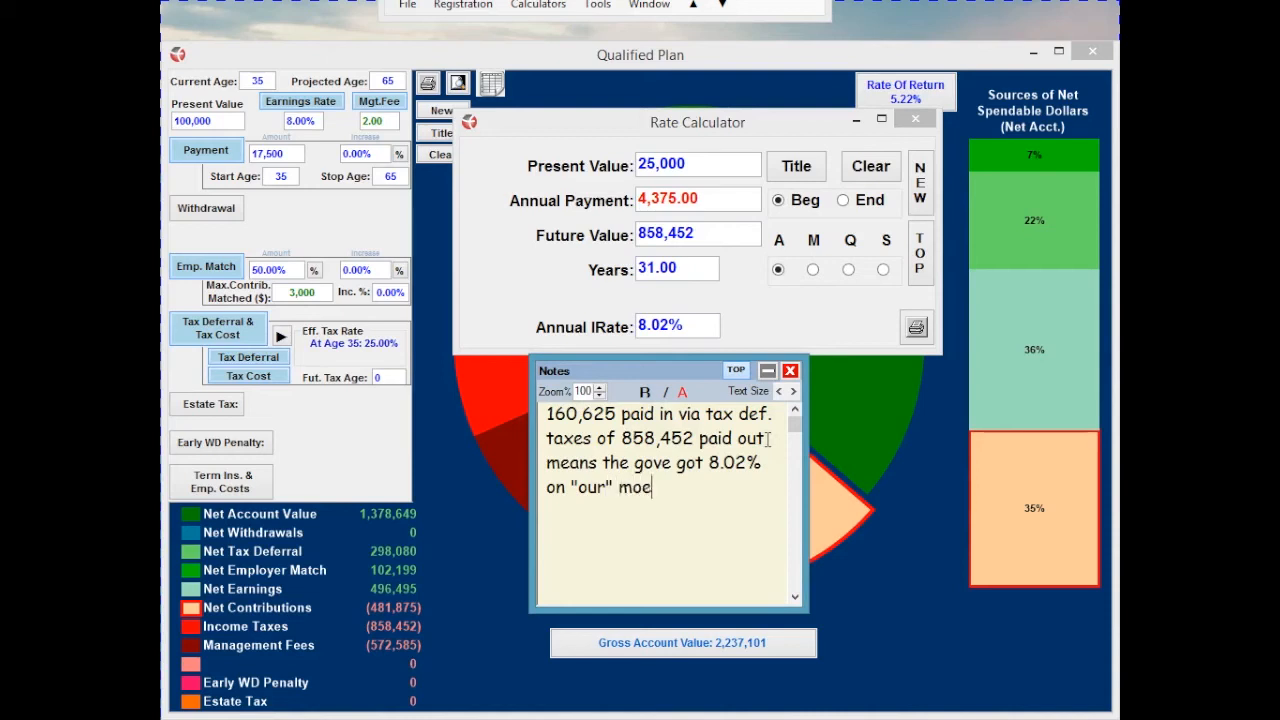
key(BackSpace)
text(ney)
- Minimize the note and the rate calculator, and set the qualified plan's earnings rate to 6%
click(767, 370)
click(858, 118)
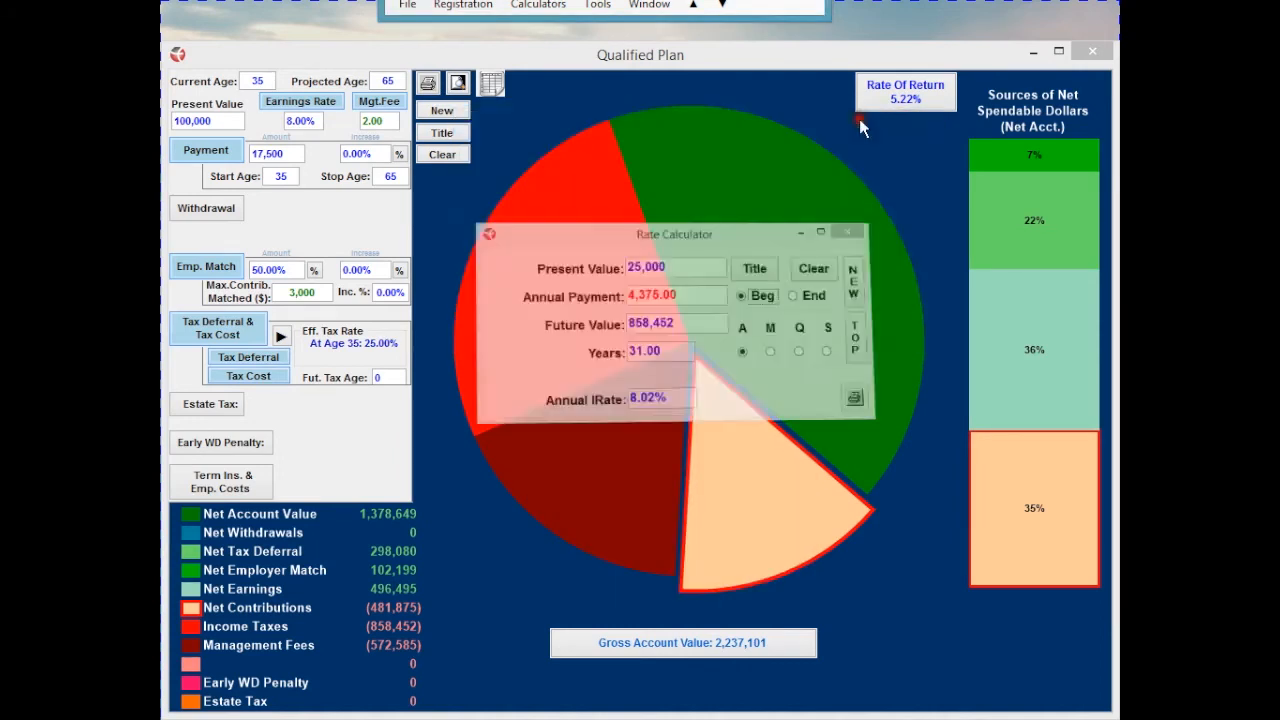
click(296, 120)
double_click(296, 120)
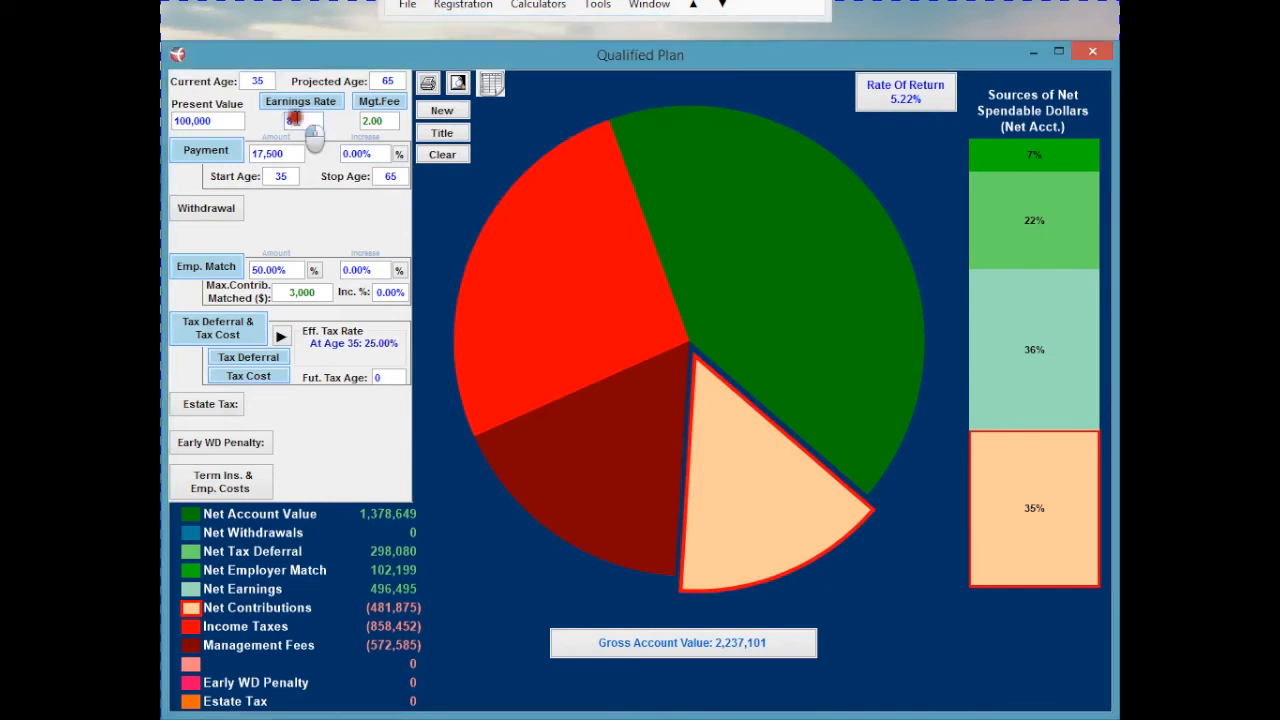
text(5)
key(Return)
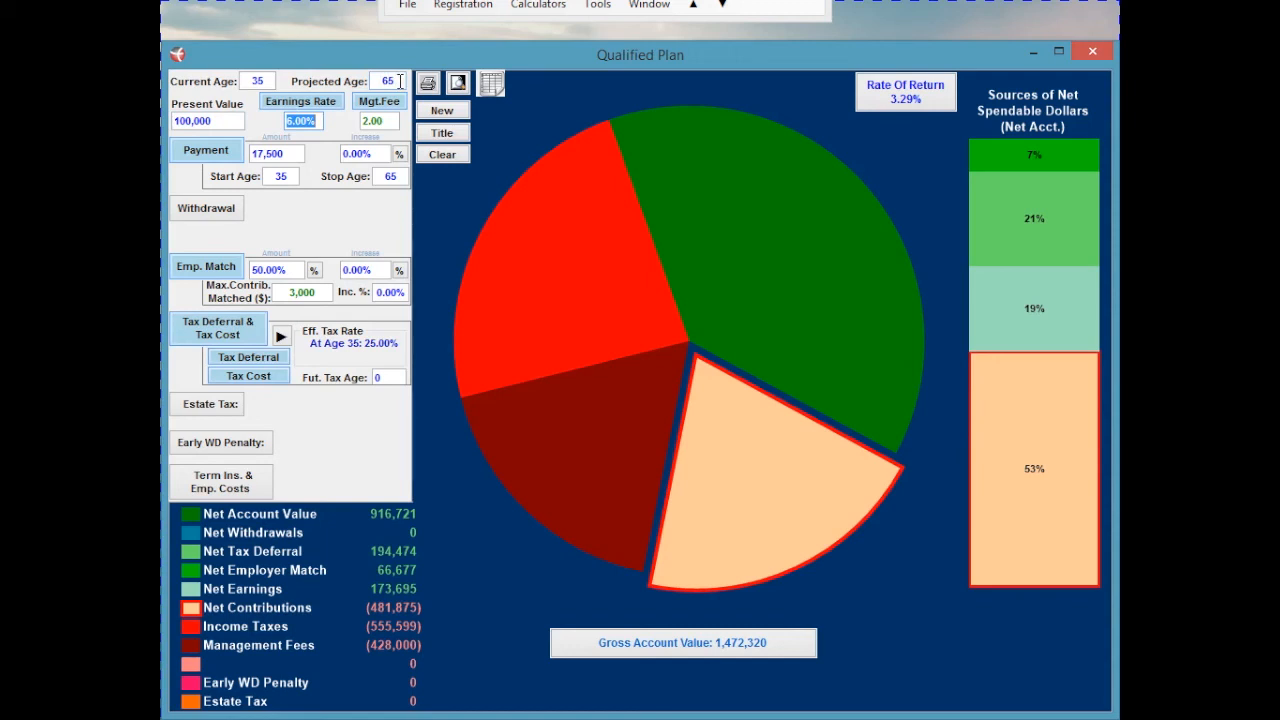
- Extend the projected age to 90 and turn on withdrawals with the amount calculated automatically
click(400, 81)
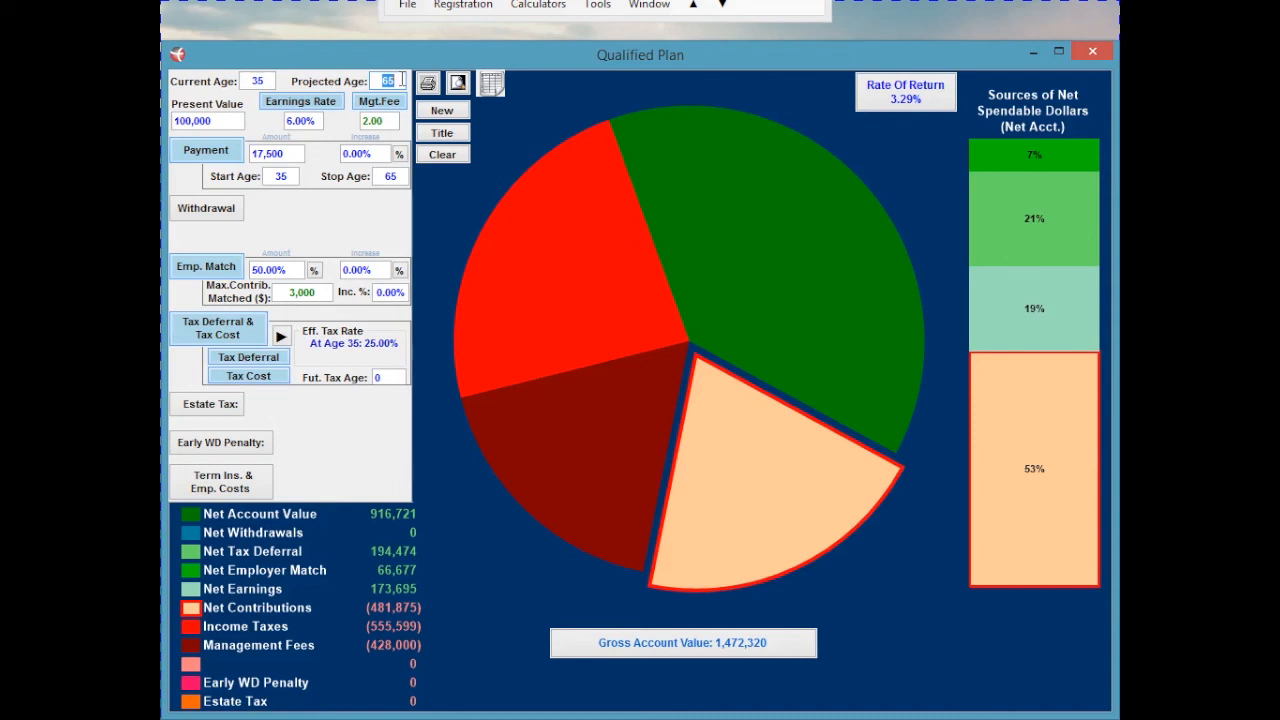
text(90)
key(Return)
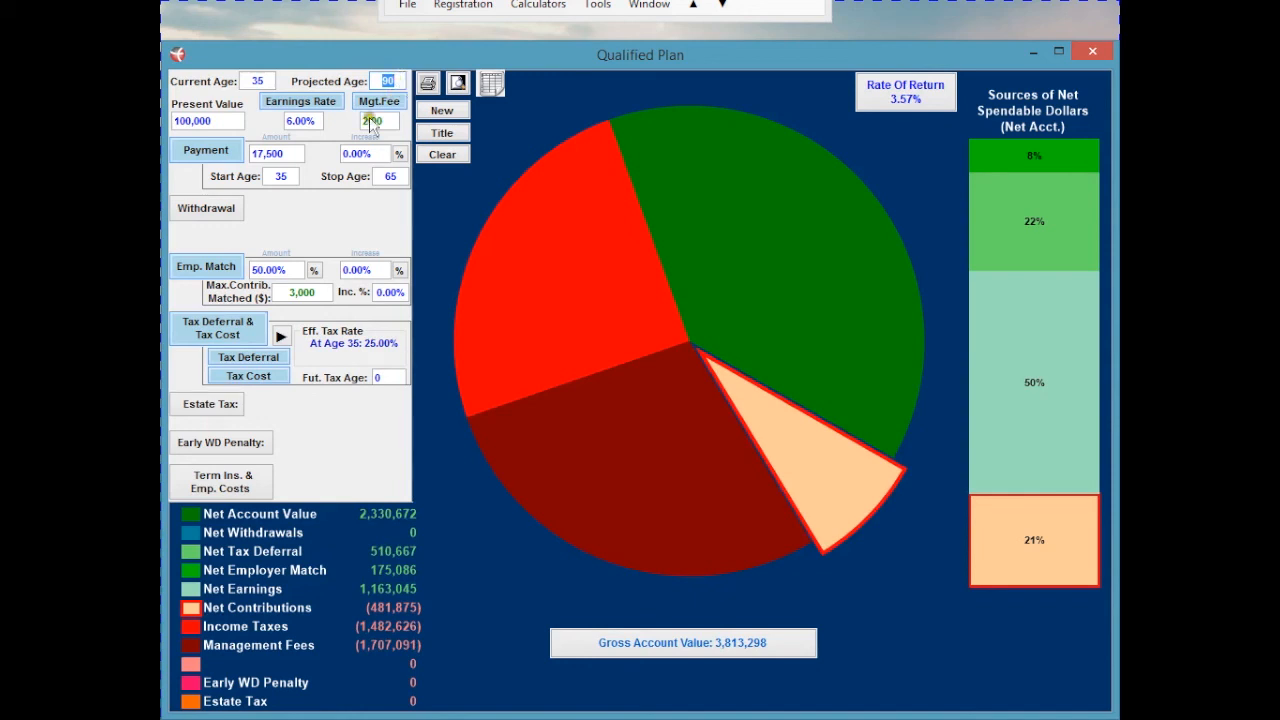
click(212, 208)
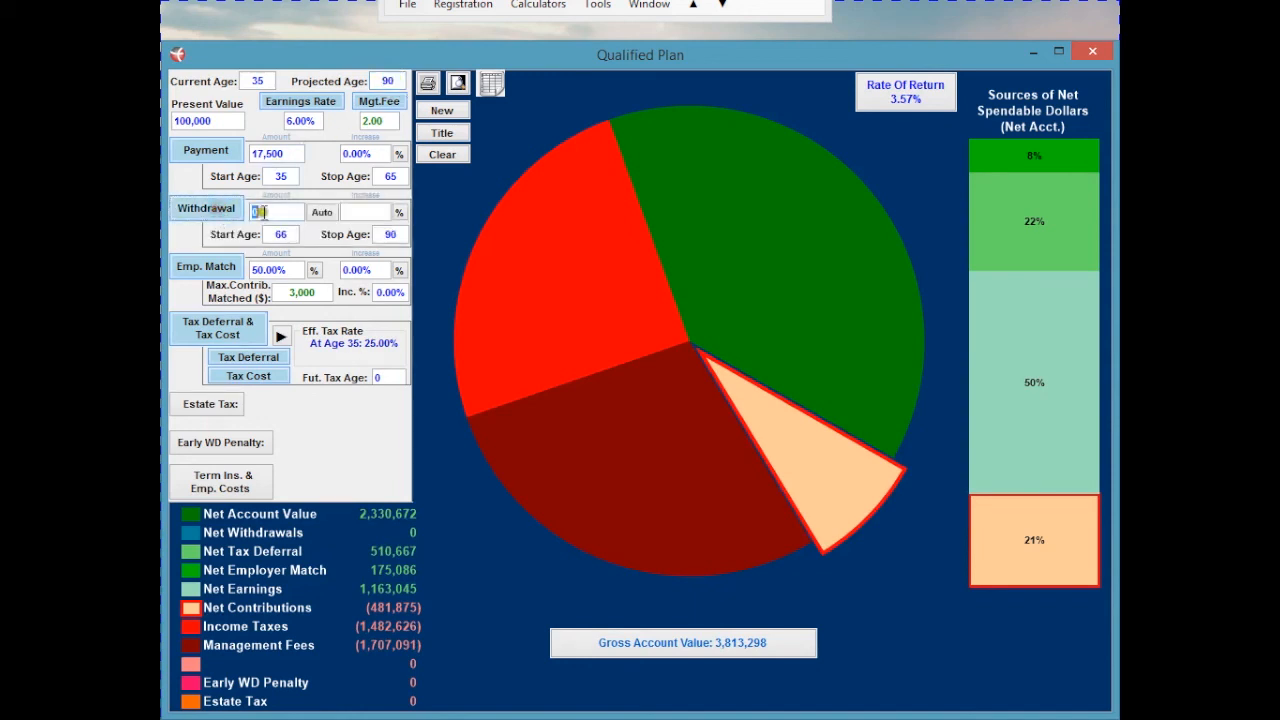
click(322, 213)
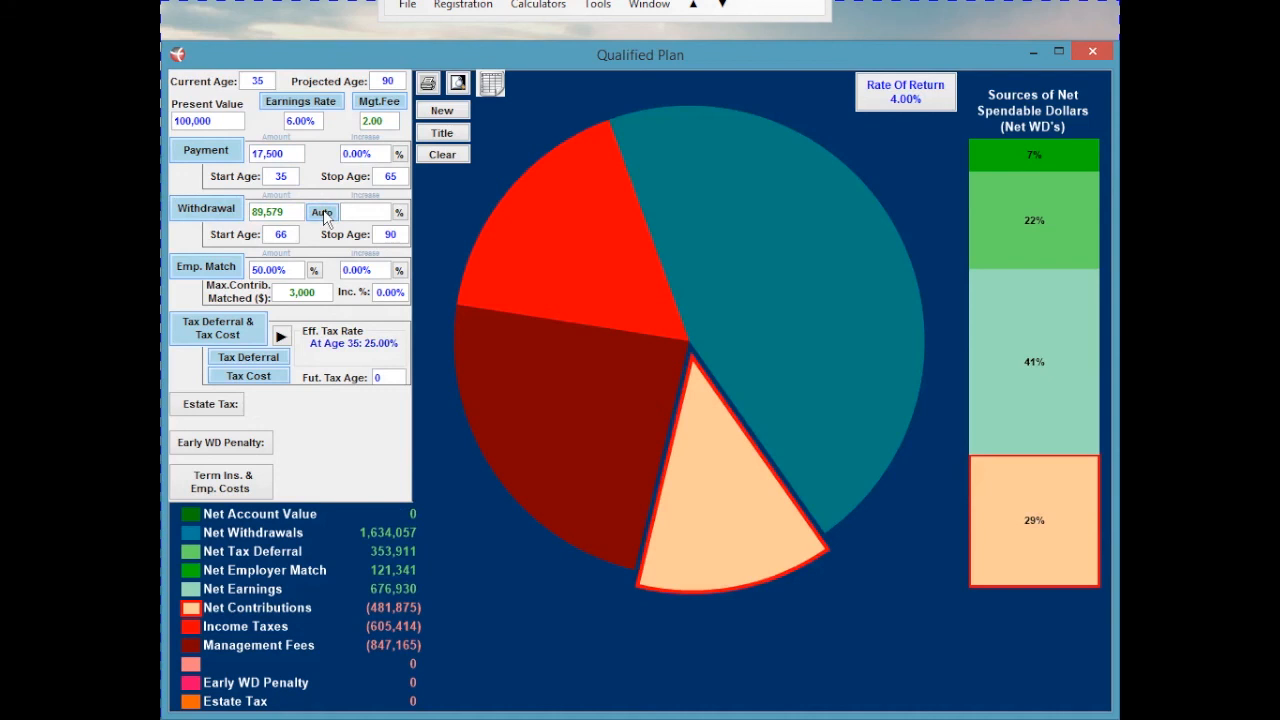